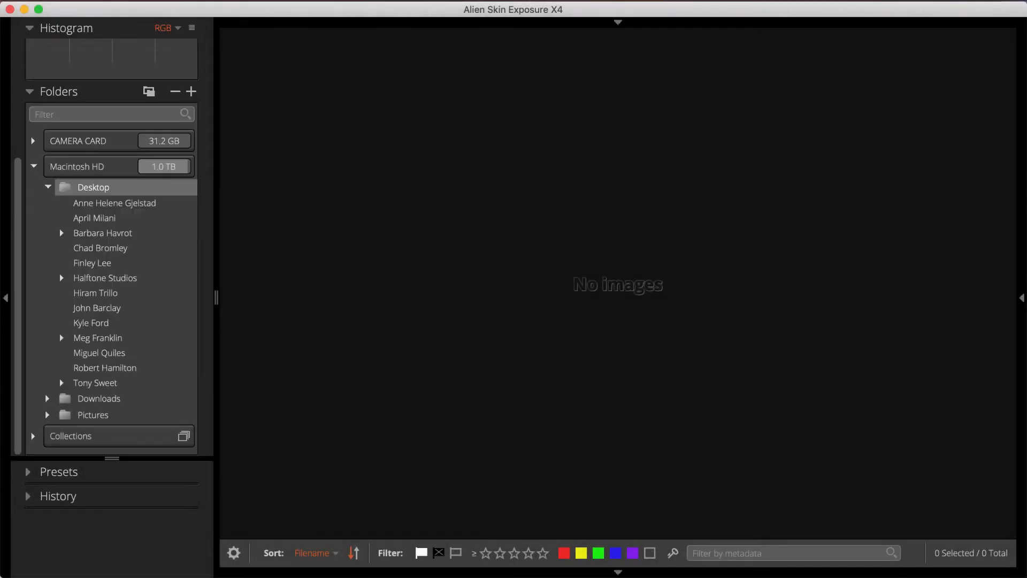
# Copy all photos from CAMERA CARD to the Desktop, into a subfolder named after the photographer.
pyautogui.click(122, 0)
pyautogui.click(165, 60)
pyautogui.click(109, 130)
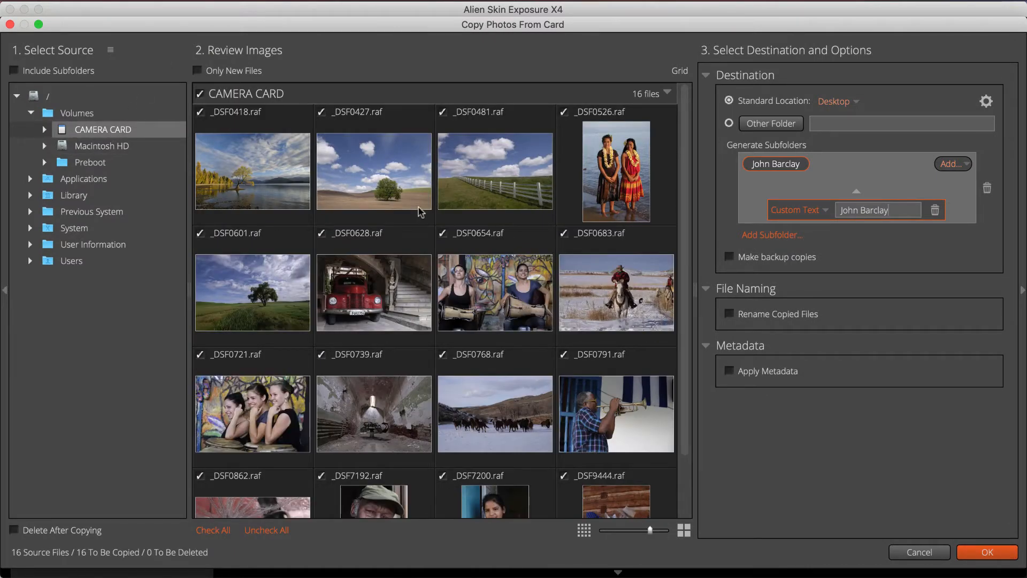
pyautogui.click(988, 552)
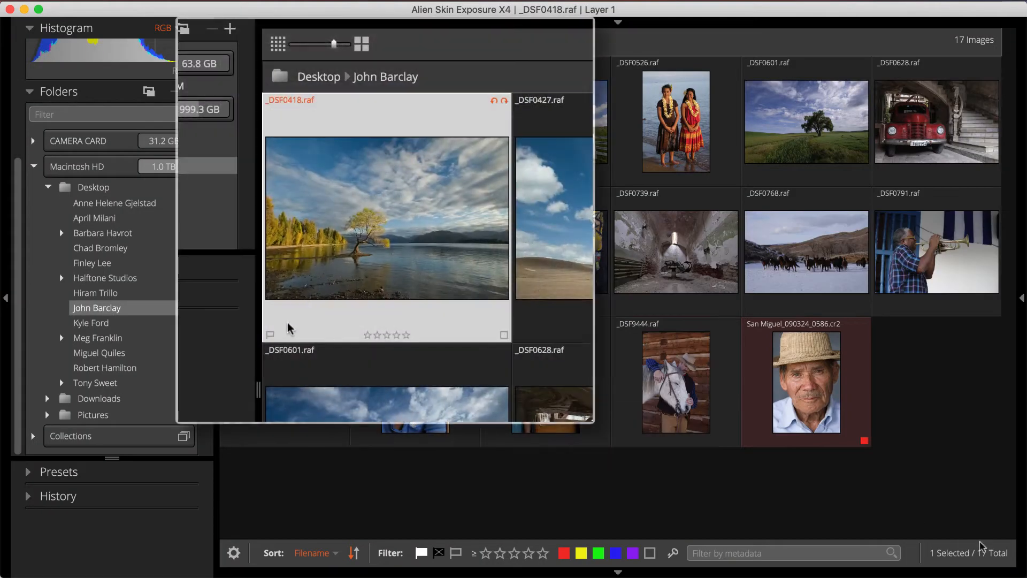
# Flag _DSF0418.raf as a pick and mark the copied photos with star ratings and color labels.
pyautogui.click(271, 334)
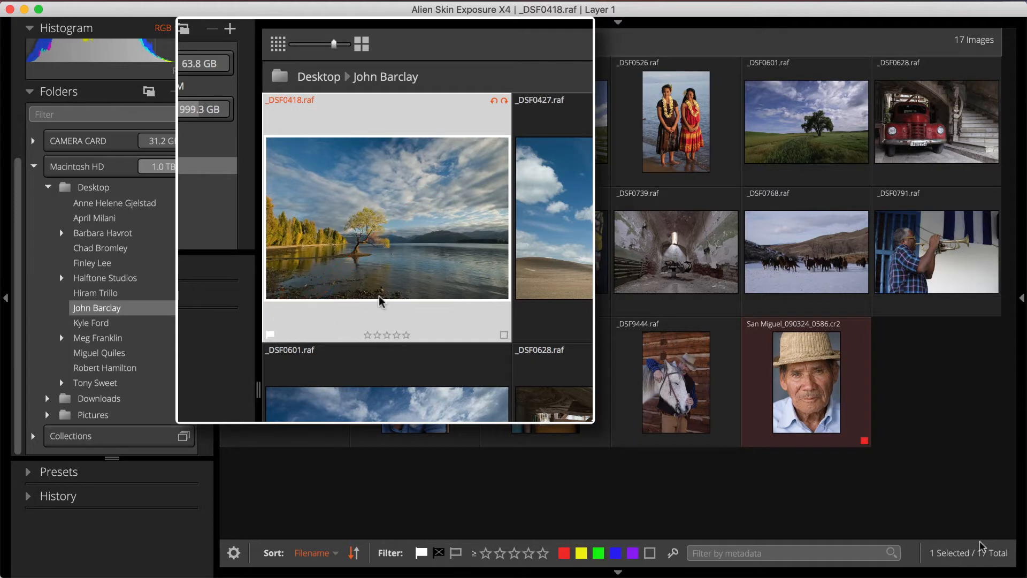
pyautogui.click(406, 335)
pyautogui.click(504, 335)
pyautogui.click(504, 335)
pyautogui.click(504, 334)
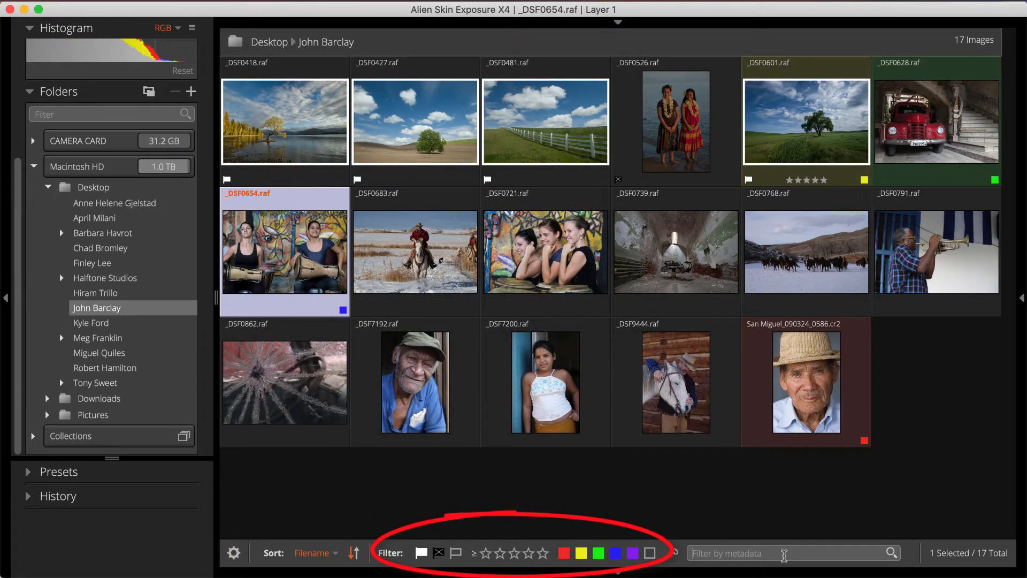
# Filter the photos by the metadata text f2, and clear the filter.
pyautogui.click(784, 555)
pyautogui.write('f')
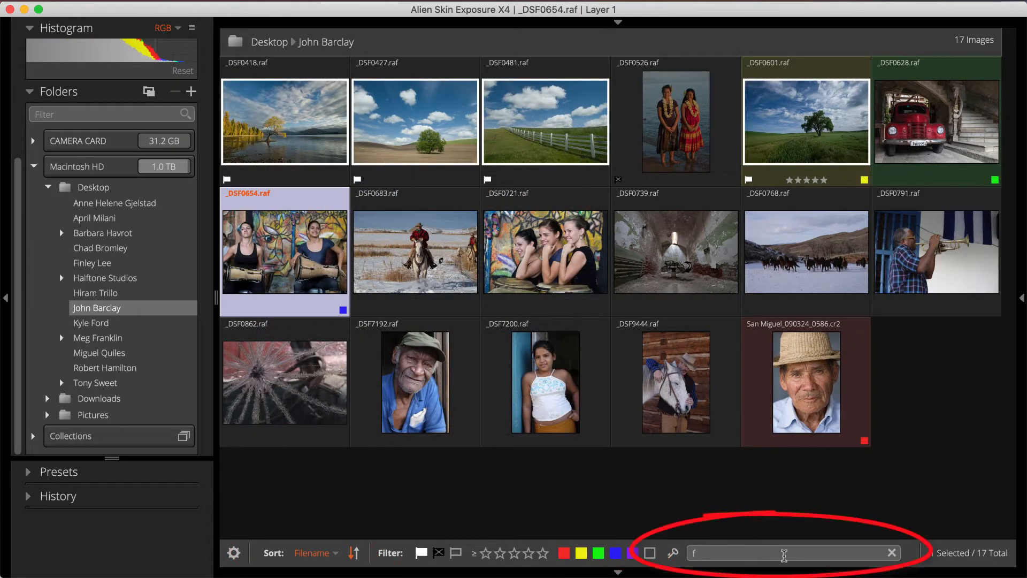
pyautogui.write('8')
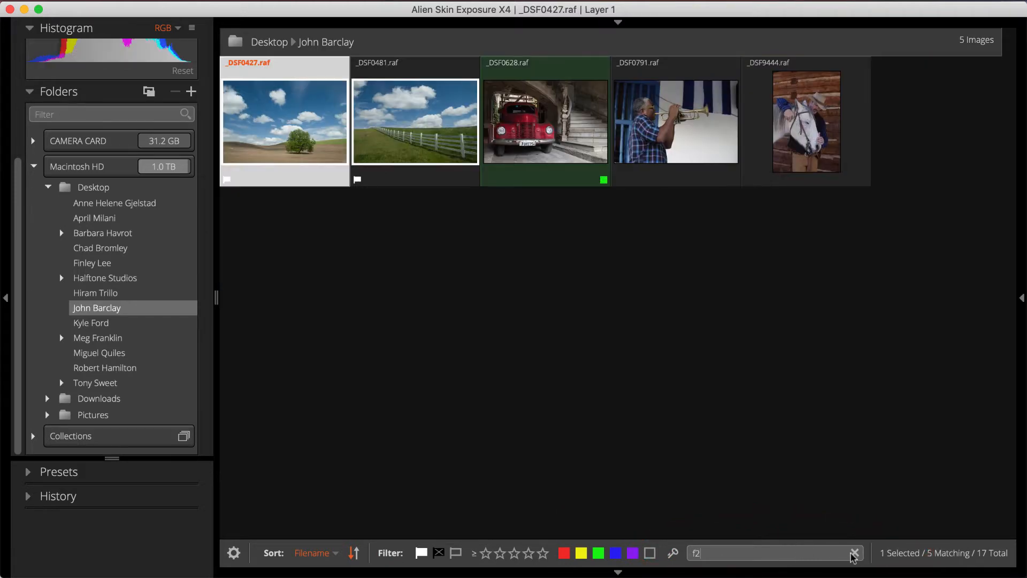
pyautogui.click(855, 553)
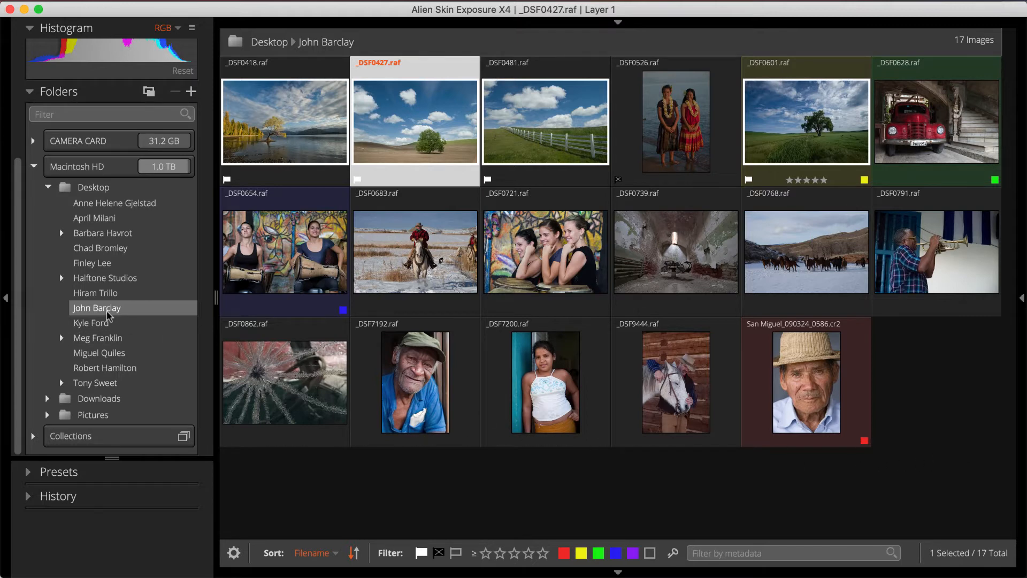
# Browse another photographer's folder under Desktop and return to the folder of the copied photos.
pyautogui.click(100, 263)
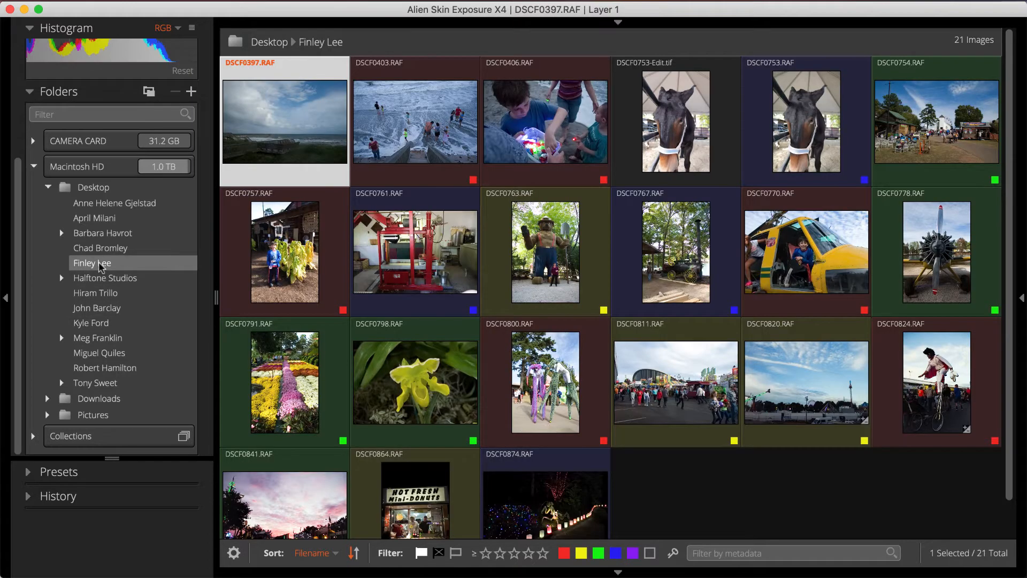
pyautogui.click(48, 187)
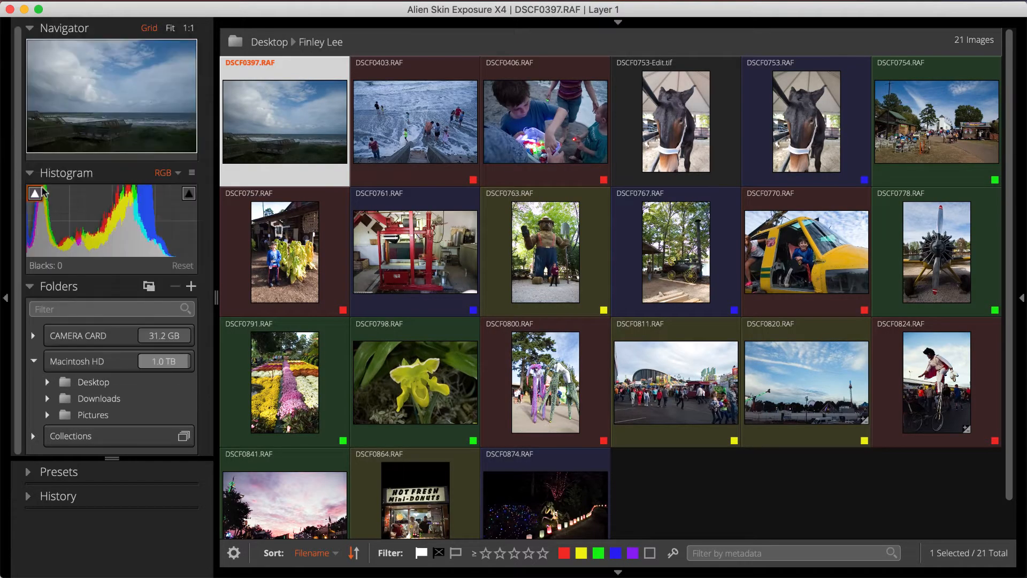
pyautogui.click(47, 382)
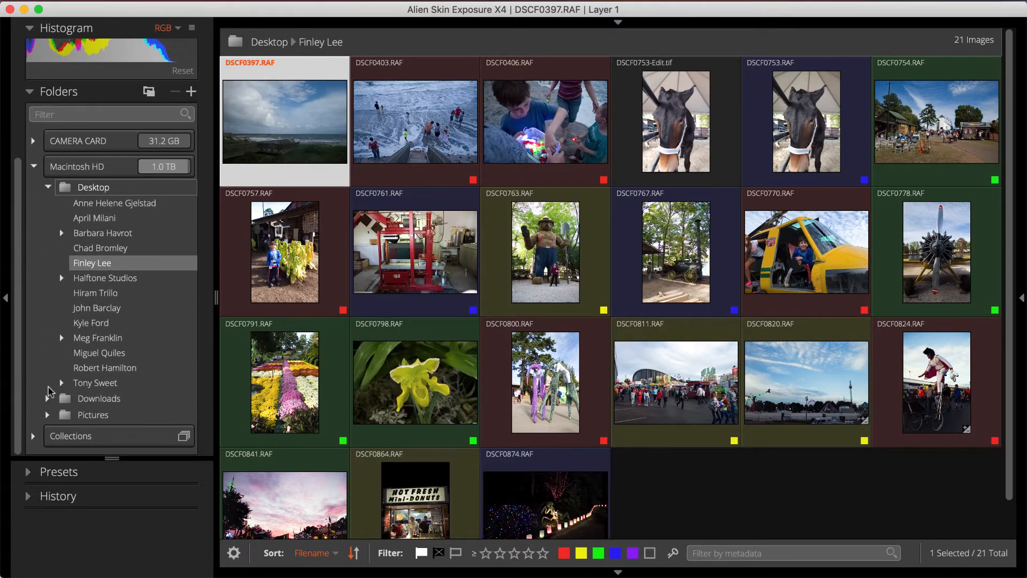
pyautogui.click(96, 308)
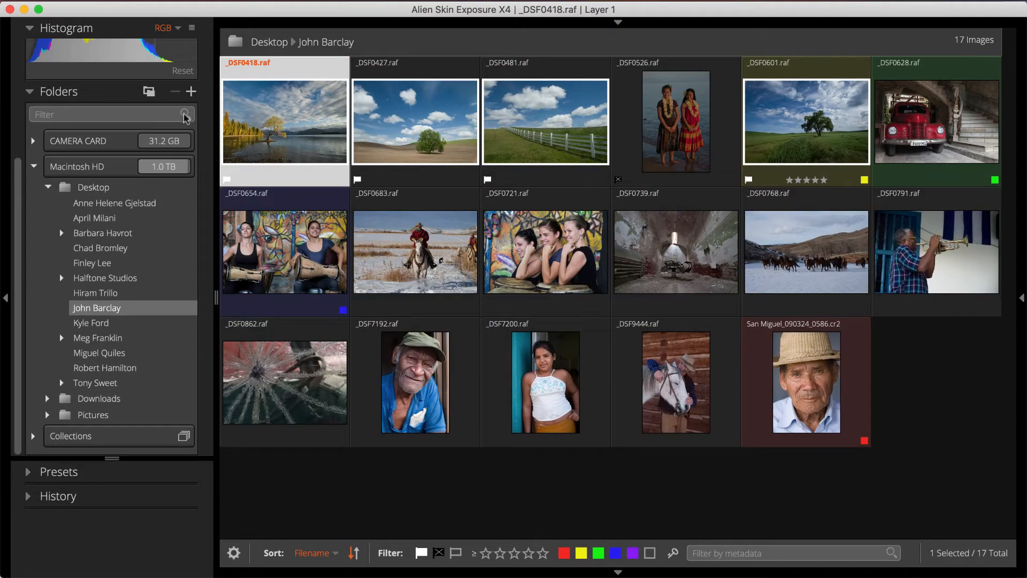
# Add the personal home folder to the folder list.
pyautogui.click(192, 92)
pyautogui.click(211, 111)
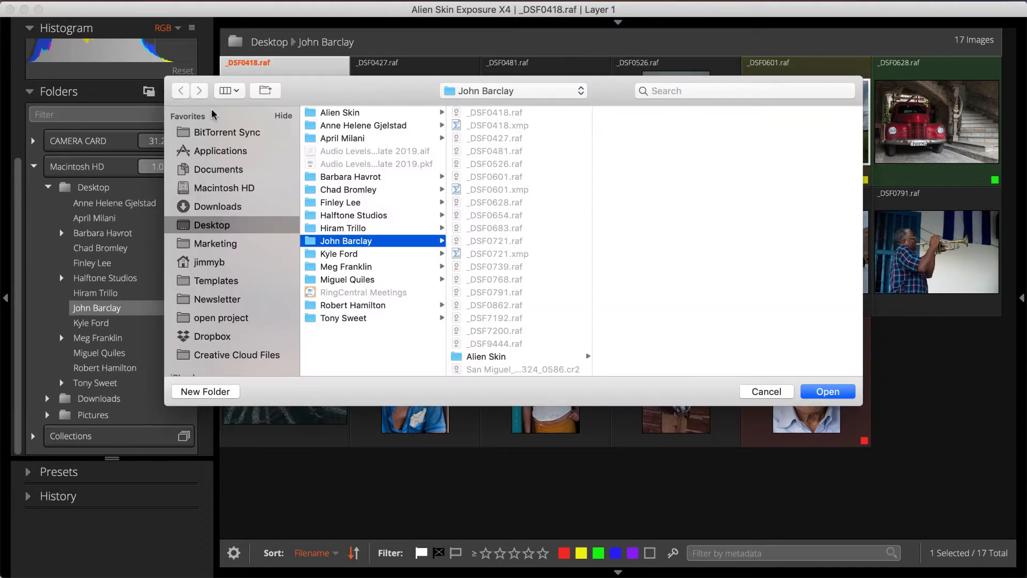
pyautogui.click(219, 264)
pyautogui.click(816, 391)
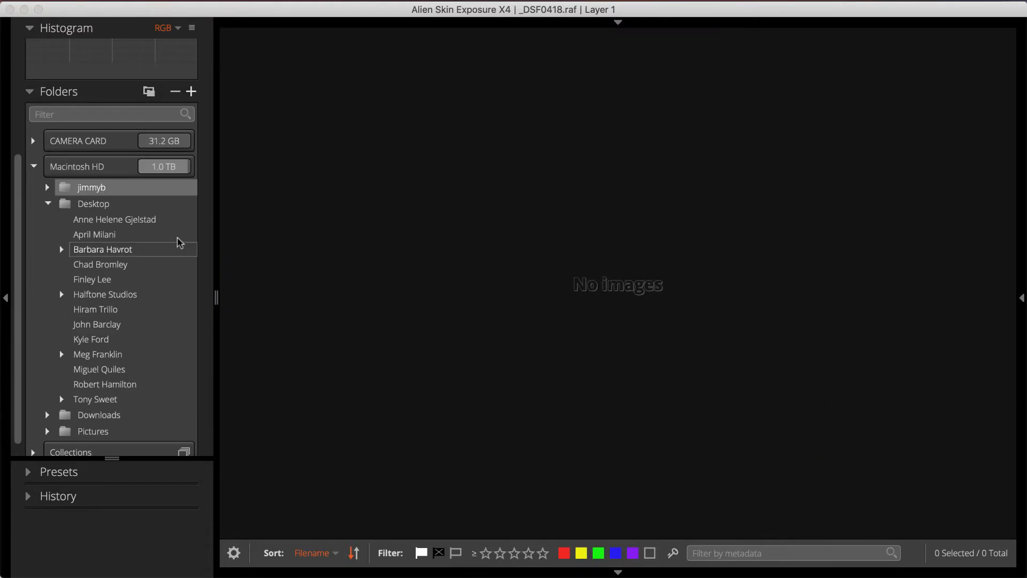
# Open _DSF0427.raf from the copied photos' folder in single-image view with the editing controls shown.
pyautogui.click(97, 325)
pyautogui.click(416, 120)
pyautogui.click(618, 22)
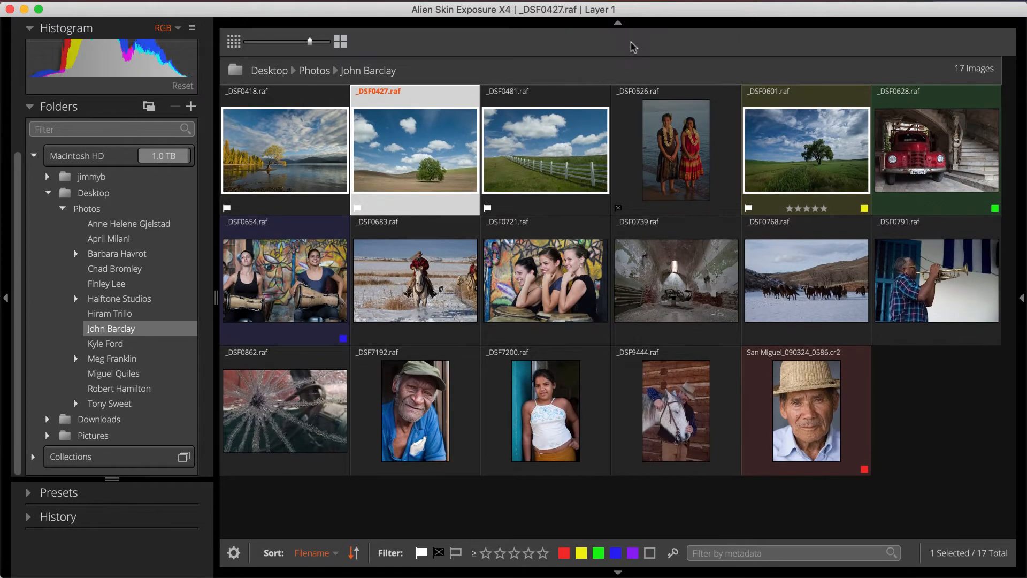
pyautogui.click(1022, 298)
pyautogui.doubleClick(392, 138)
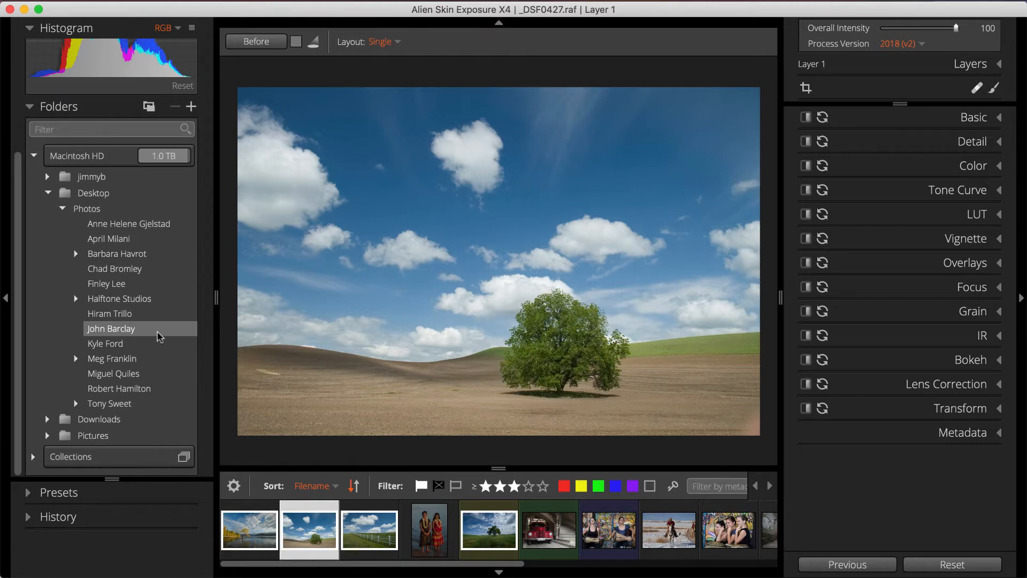
# Enlarge the preset list and apply the Low Contrast Warm preset from the Faded group to _DSF0427.raf.
pyautogui.click(30, 492)
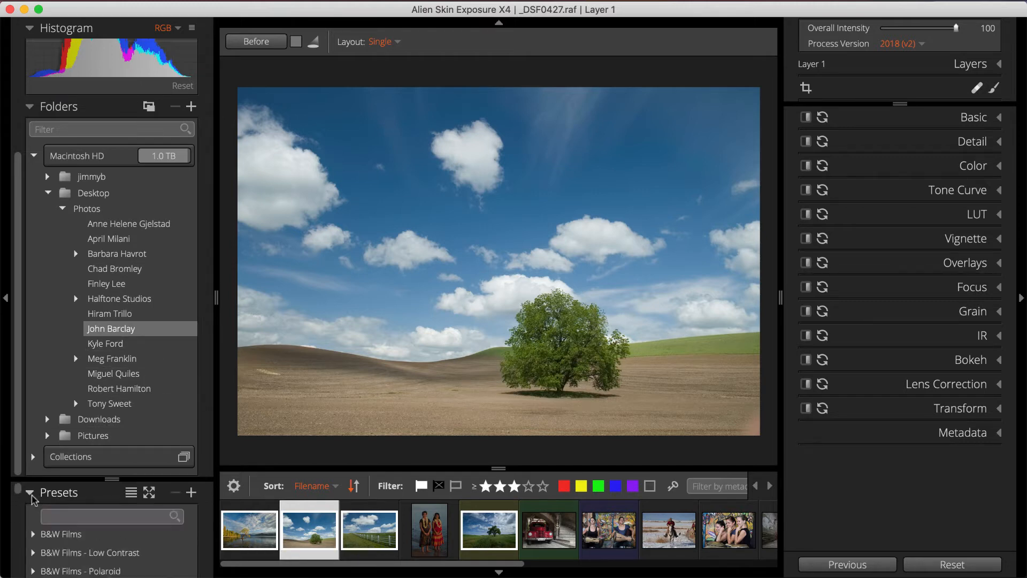
pyautogui.moveTo(56, 481); pyautogui.dragTo(115, 9)
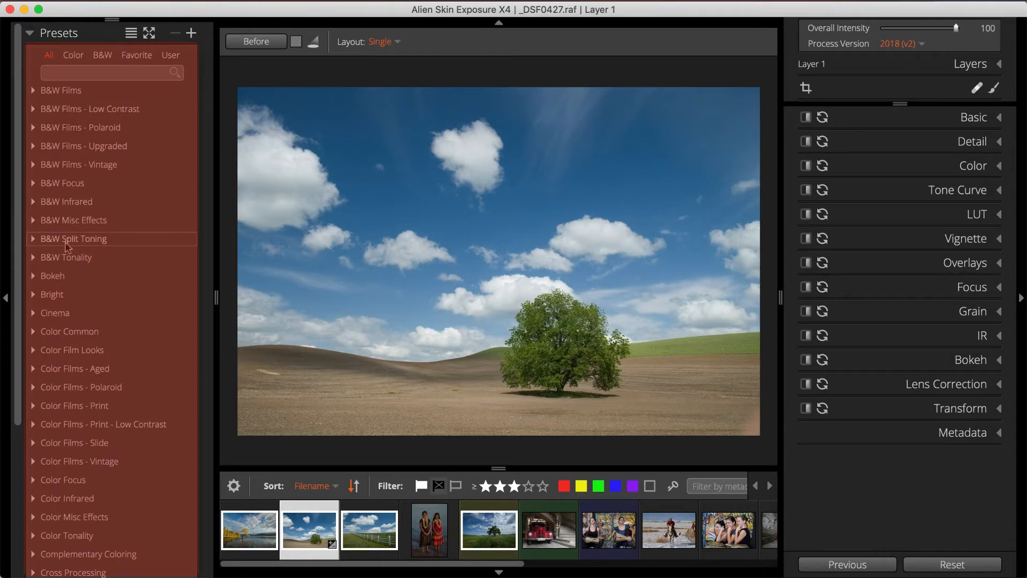
pyautogui.scroll(-5, 68, 246)
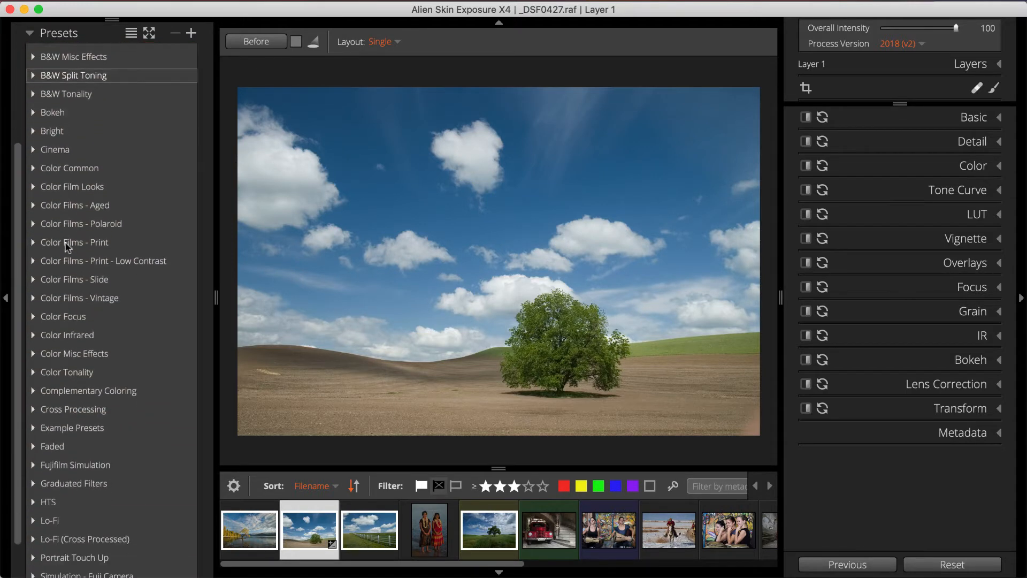
pyautogui.click(36, 402)
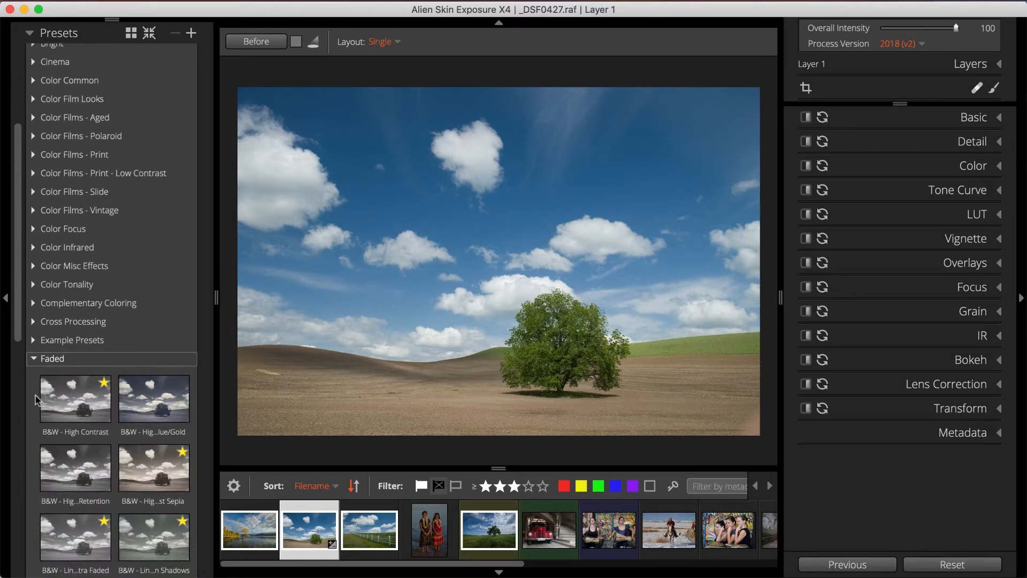
pyautogui.scroll(-1, 35, 400)
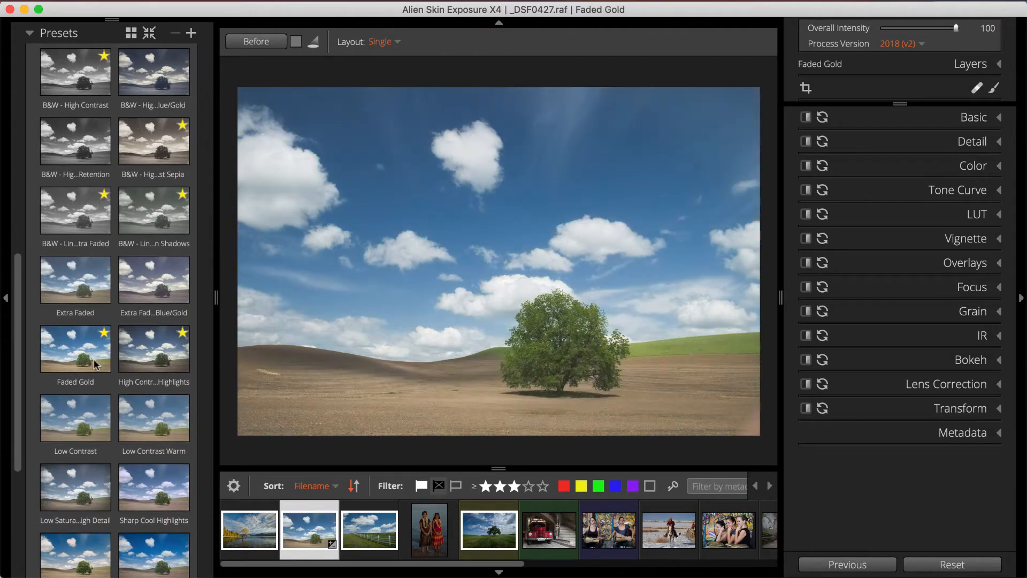
pyautogui.scroll(-3, 143, 352)
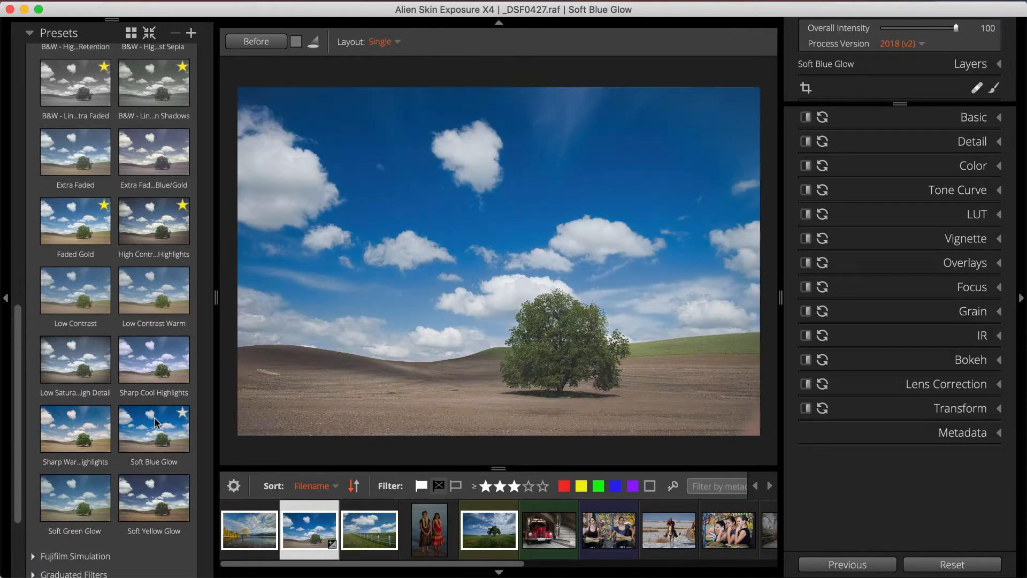
pyautogui.click(150, 294)
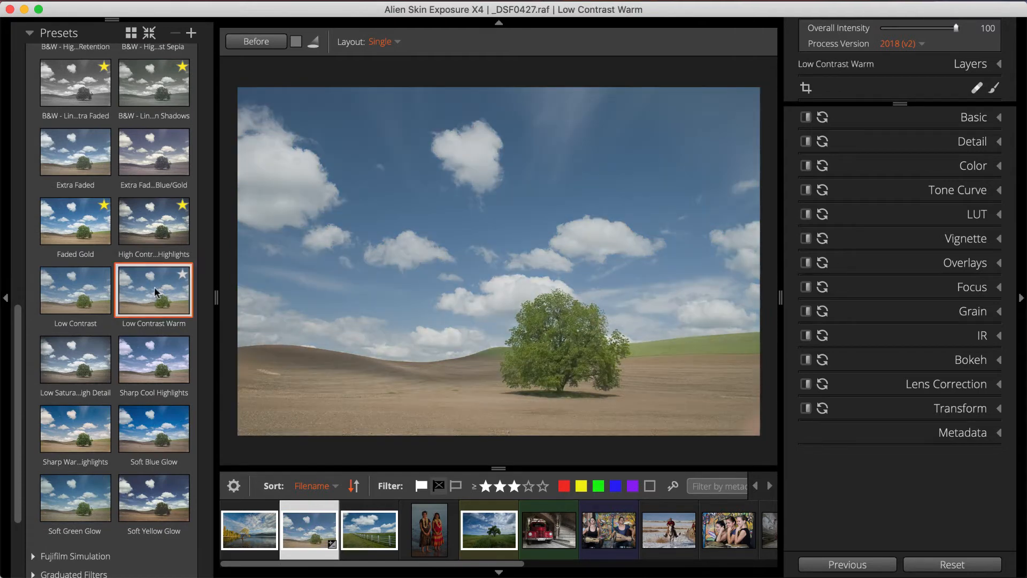
# Set the tree photo's exposure to -0.25 and its saturation to 28 in the Basic adjustments.
pyautogui.click(855, 118)
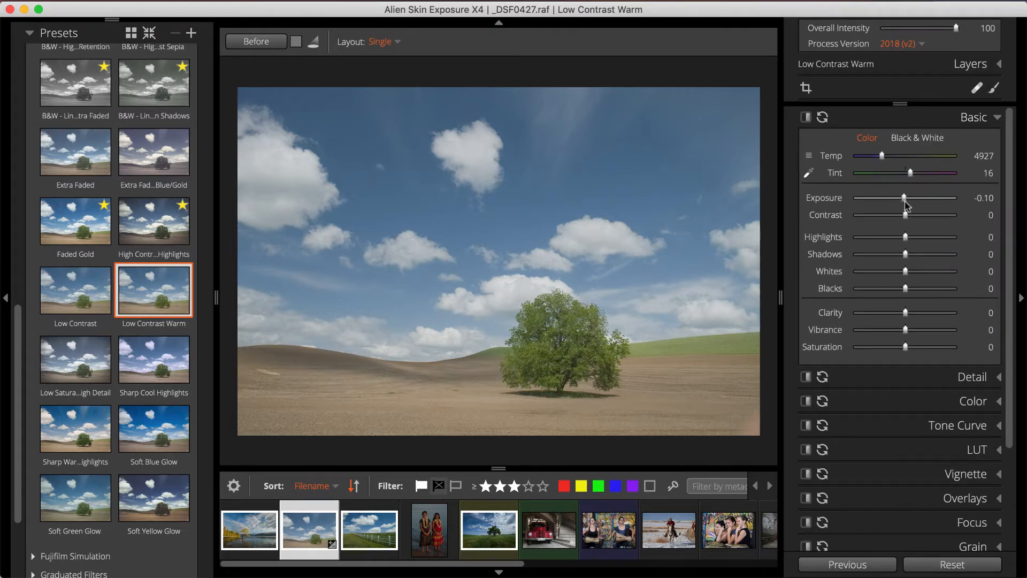
pyautogui.moveTo(905, 201); pyautogui.dragTo(903, 202)
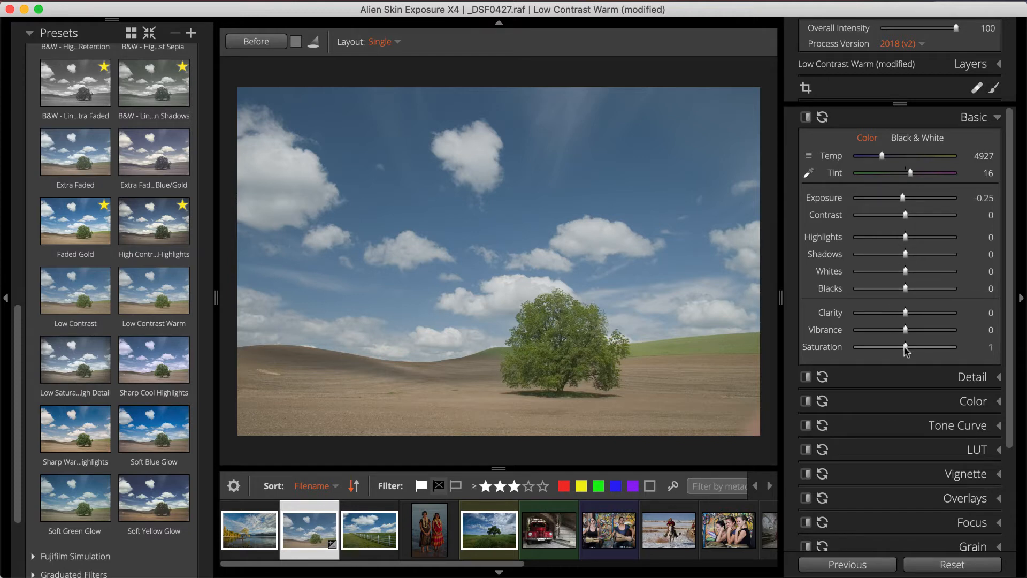
pyautogui.moveTo(909, 350); pyautogui.dragTo(918, 350)
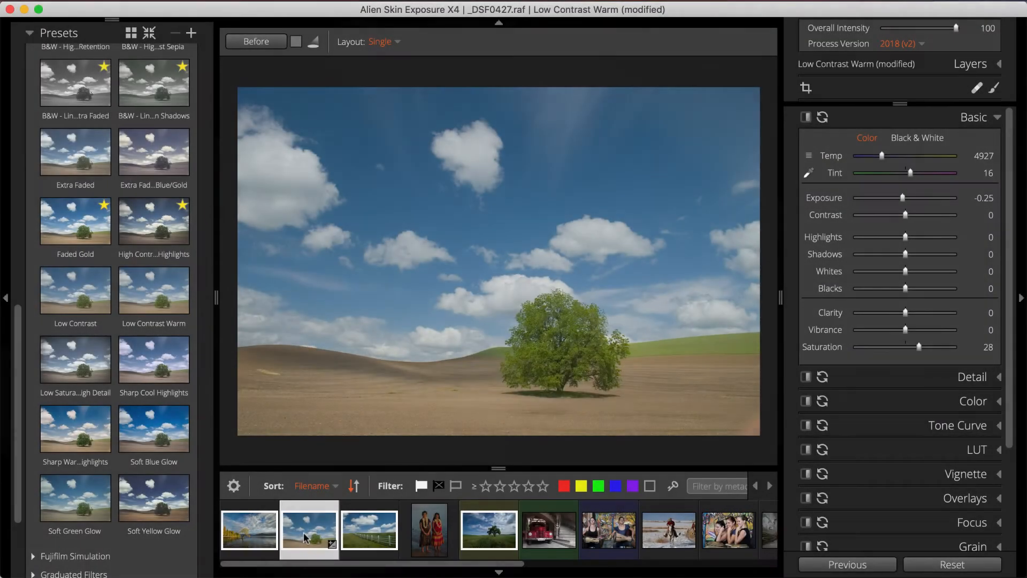
# Open a copy of the white fence photo _DSF0481.raf for editing in Snap Art 4.
pyautogui.click(371, 528)
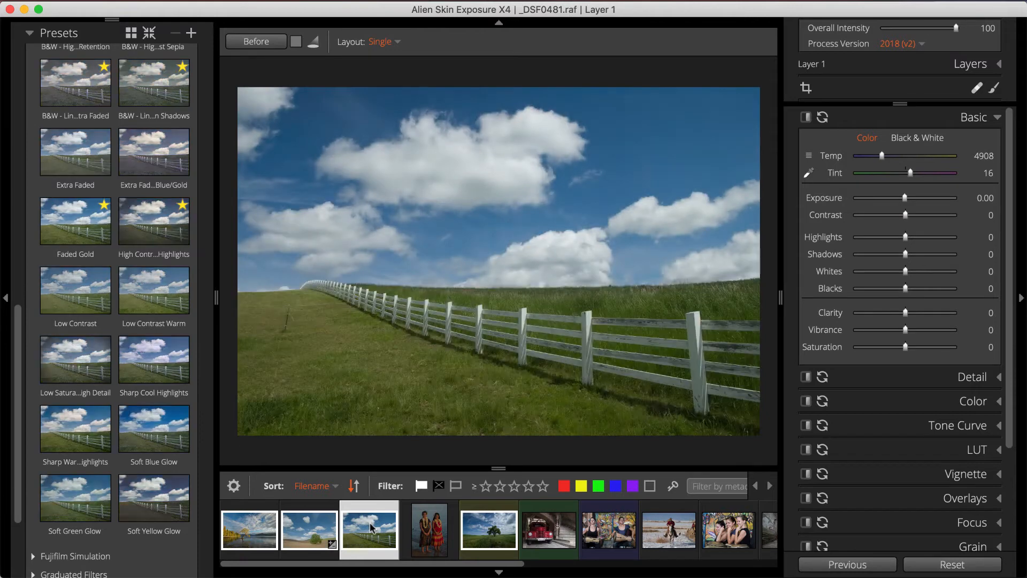
pyautogui.rightClick(443, 271)
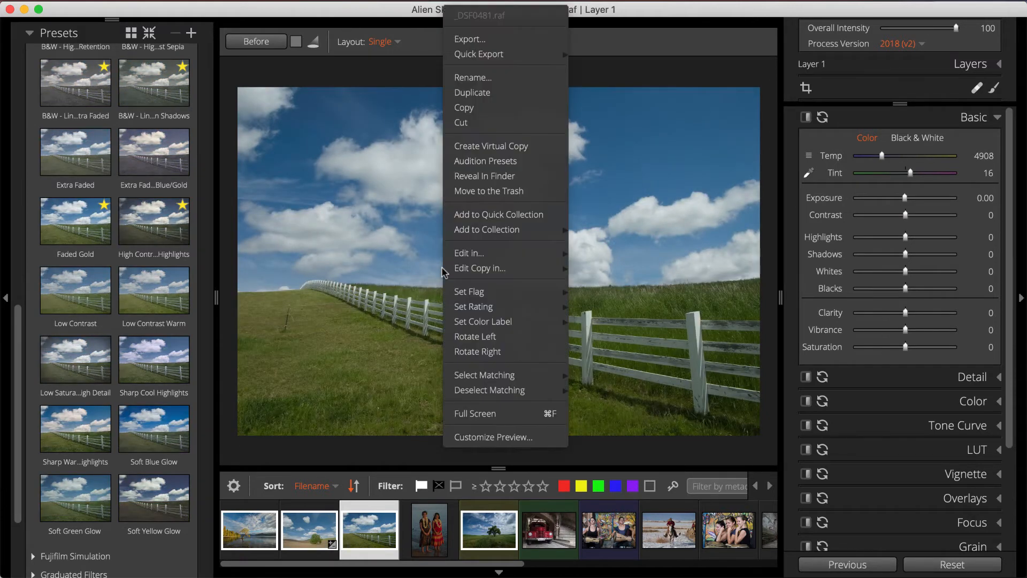
pyautogui.moveTo(506, 271)
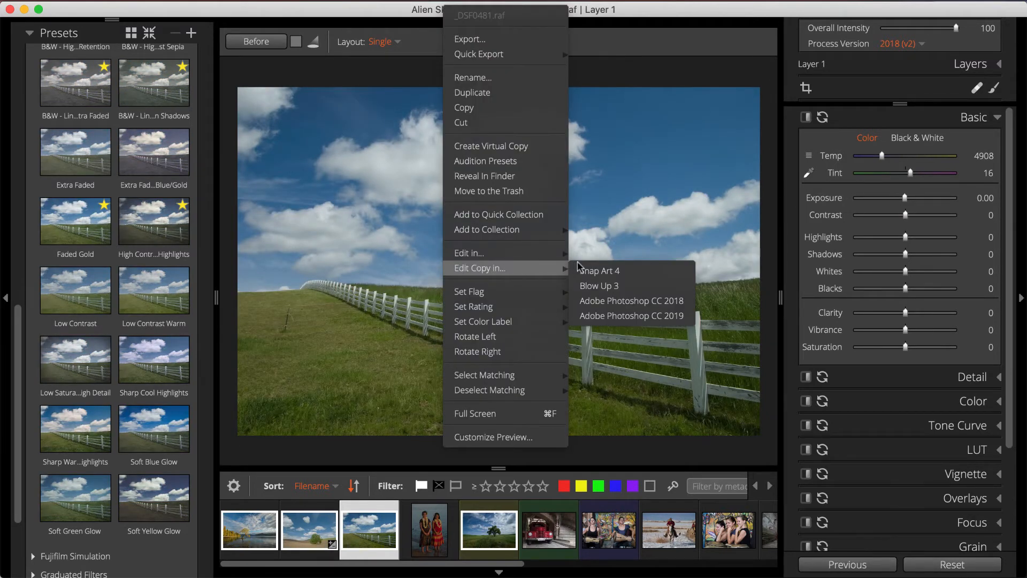
pyautogui.click(613, 272)
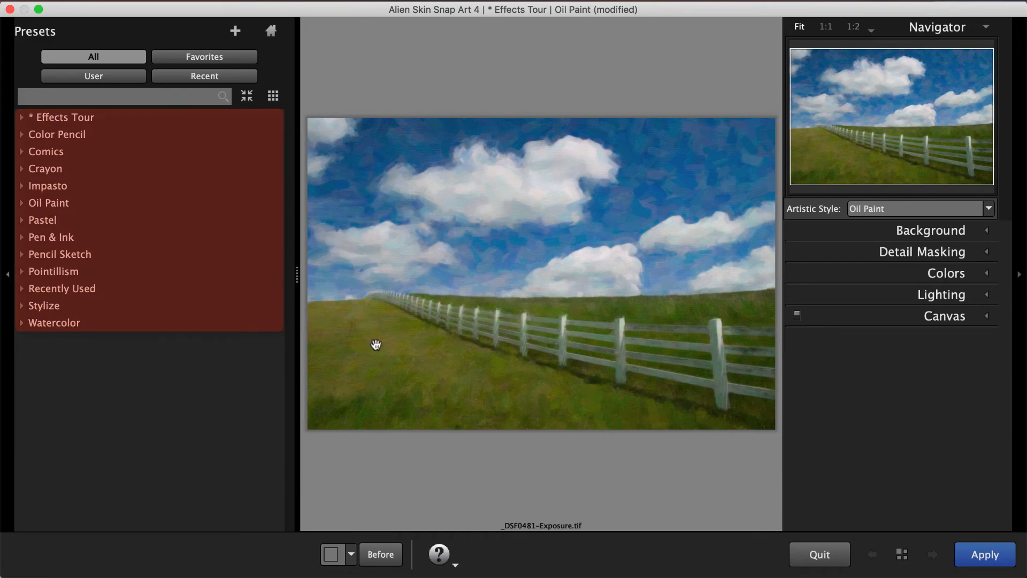
# Enlarge the Effects Tour preset previews and look through them from Color Pencil to Watercolor.
pyautogui.click(22, 117)
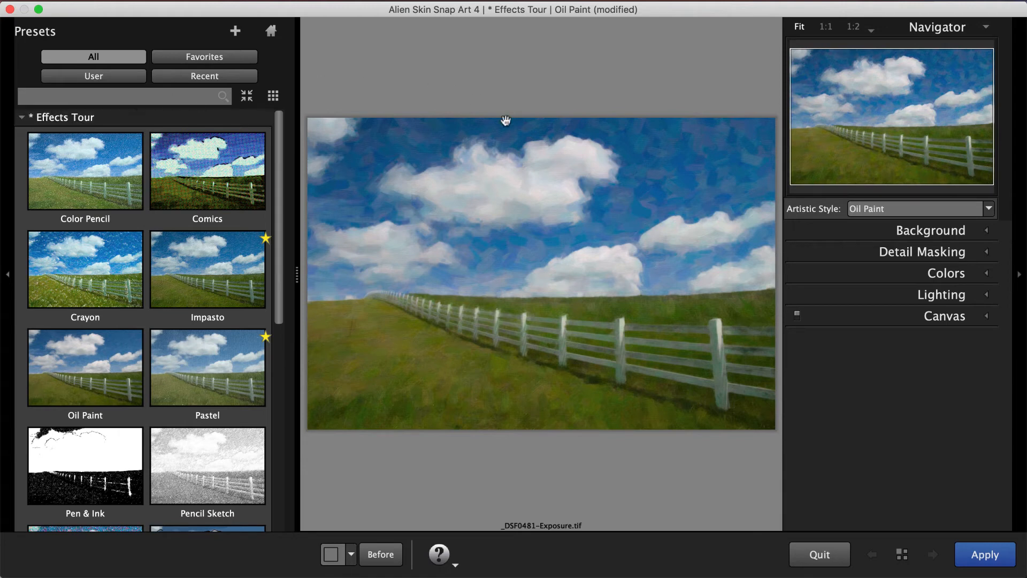
pyautogui.click(1021, 277)
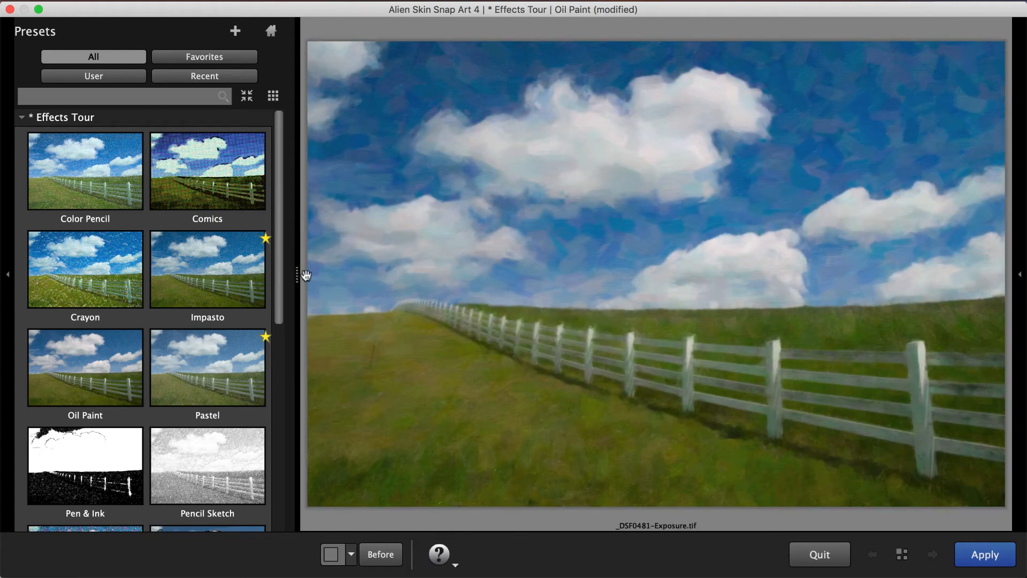
pyautogui.moveTo(296, 274); pyautogui.dragTo(658, 269)
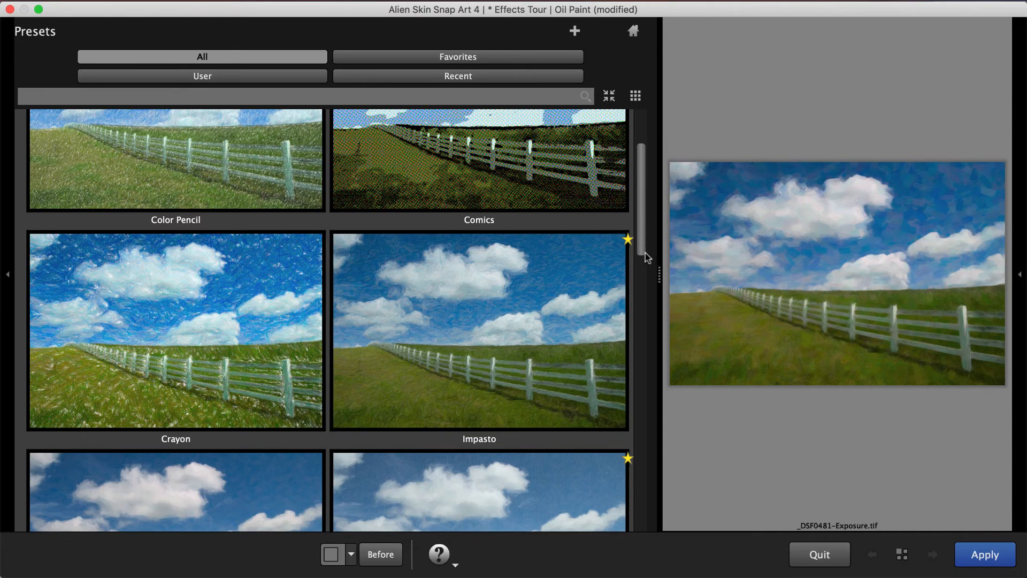
pyautogui.scroll(-5, 647, 262)
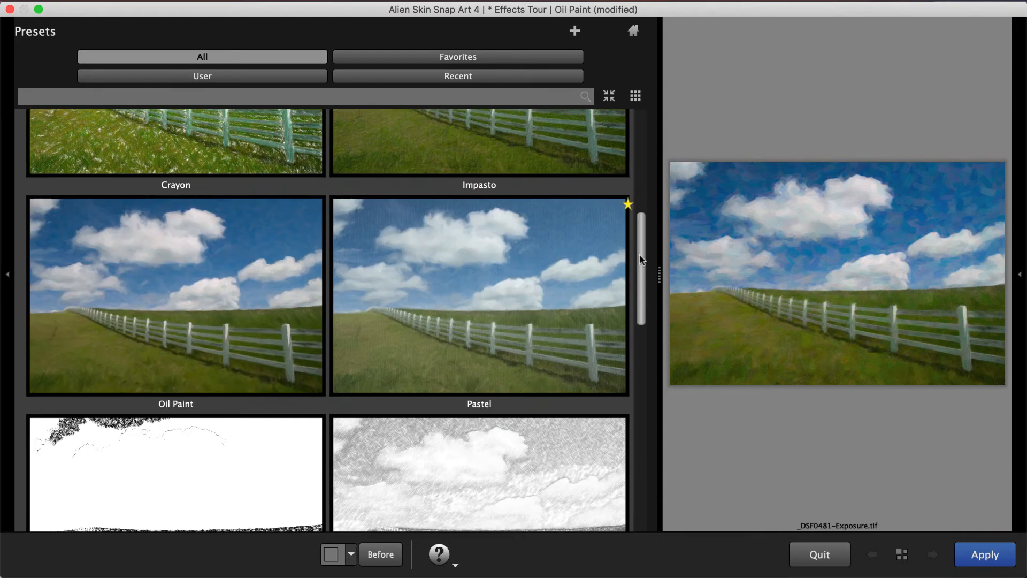
pyautogui.scroll(-6, 647, 275)
pyautogui.scroll(-10, 660, 350)
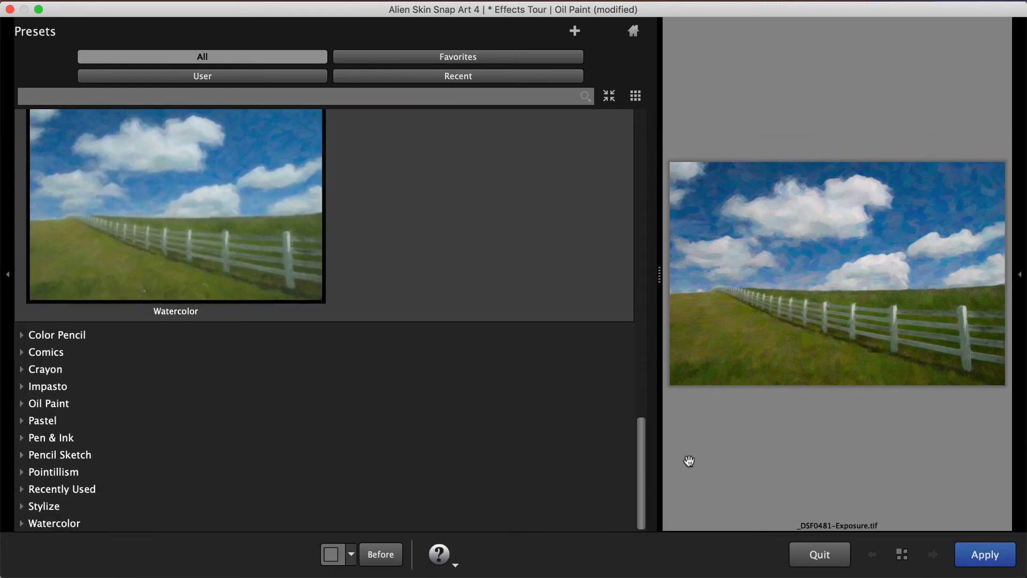
# Apply the Watercolor preset to the fence photo and set its background brush size to 16, photorealism to 76 and coverage to 66.
pyautogui.doubleClick(289, 280)
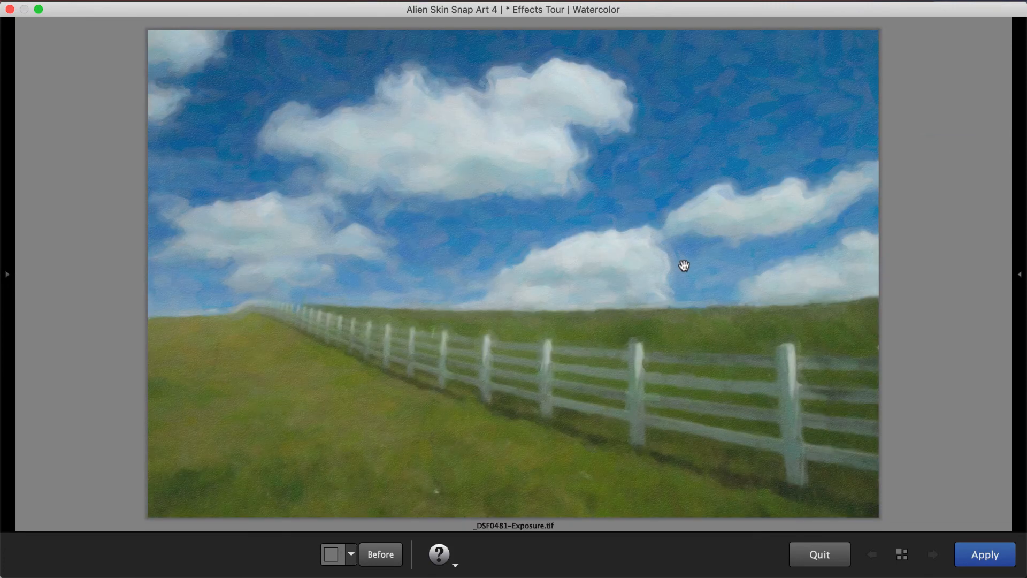
pyautogui.click(1019, 274)
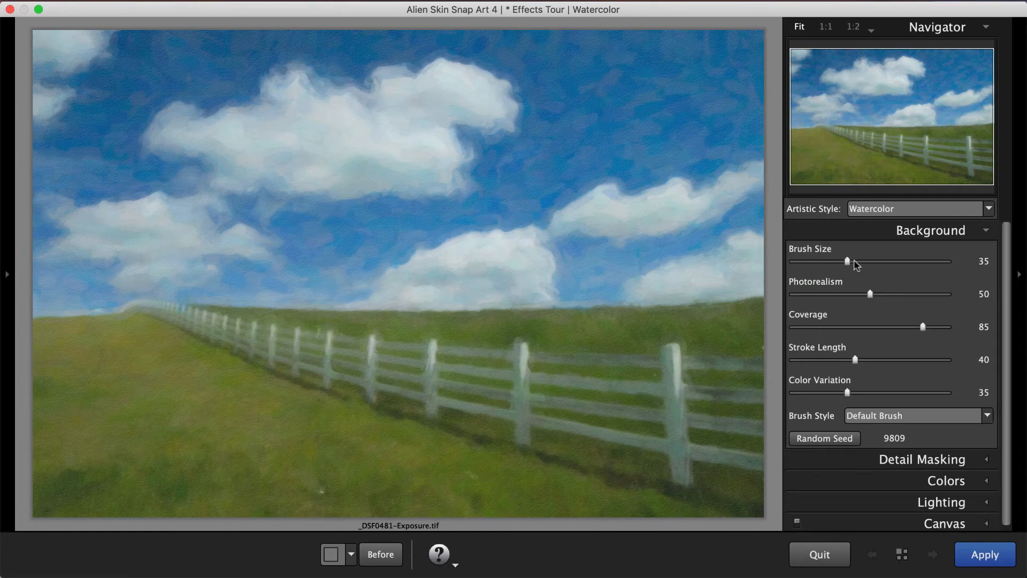
pyautogui.moveTo(847, 262); pyautogui.dragTo(819, 262)
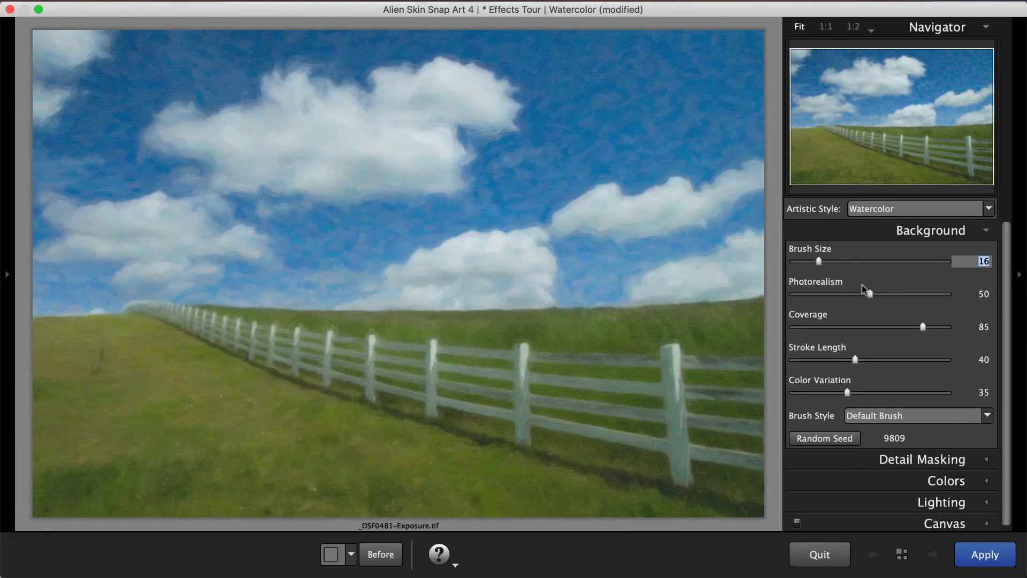
pyautogui.moveTo(870, 295)
pyautogui.mouseDown()
pyautogui.moveTo(910, 295)
pyautogui.moveTo(895, 327)
pyautogui.mouseUp()
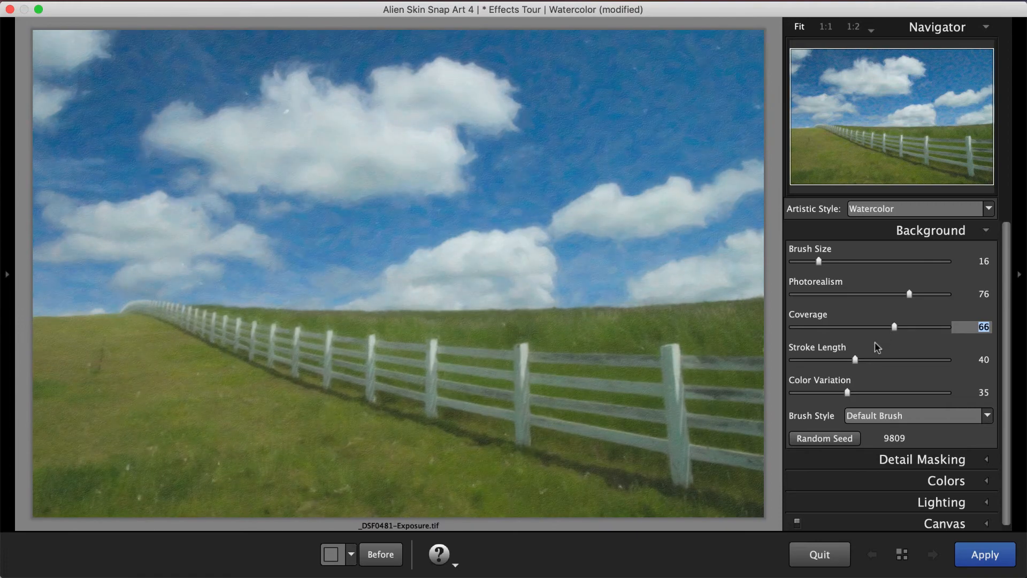
# Set stroke length to 21 and color variation to 47, randomize the seed, and apply the painted effect.
pyautogui.moveTo(855, 359); pyautogui.dragTo(826, 361)
pyautogui.moveTo(848, 392); pyautogui.dragTo(866, 393)
pyautogui.click(855, 438)
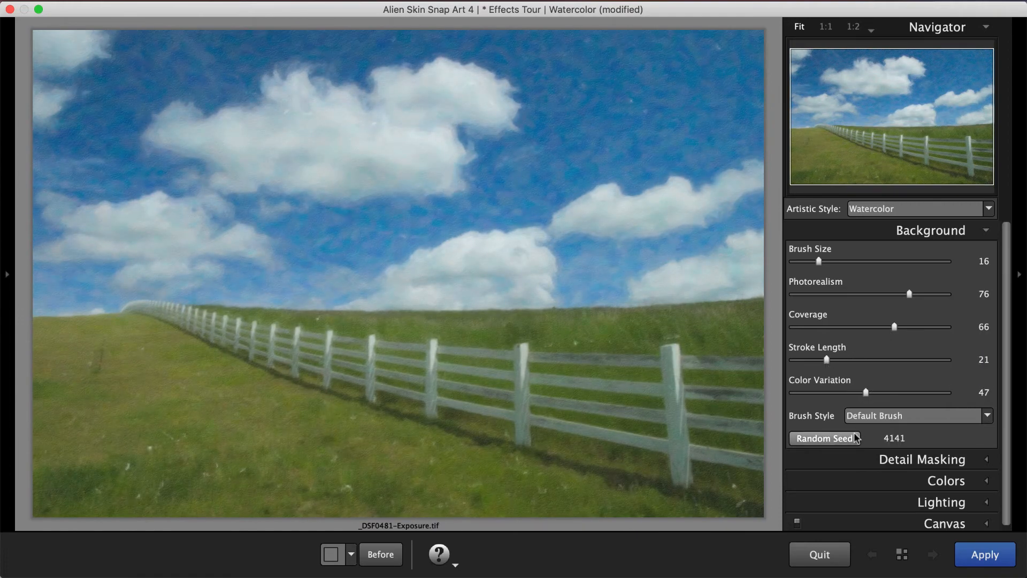
pyautogui.click(969, 553)
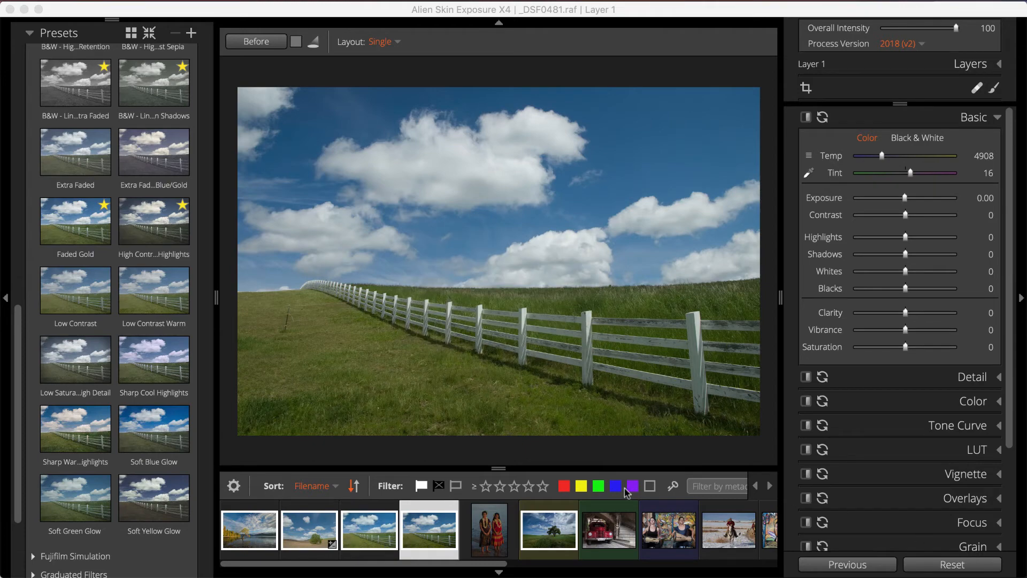
# Select the landscape photos _DSF0418, _DSF0427, _DSF0481 and _DSF0601 and open copies of them in Blow Up 3.
pyautogui.click(386, 537)
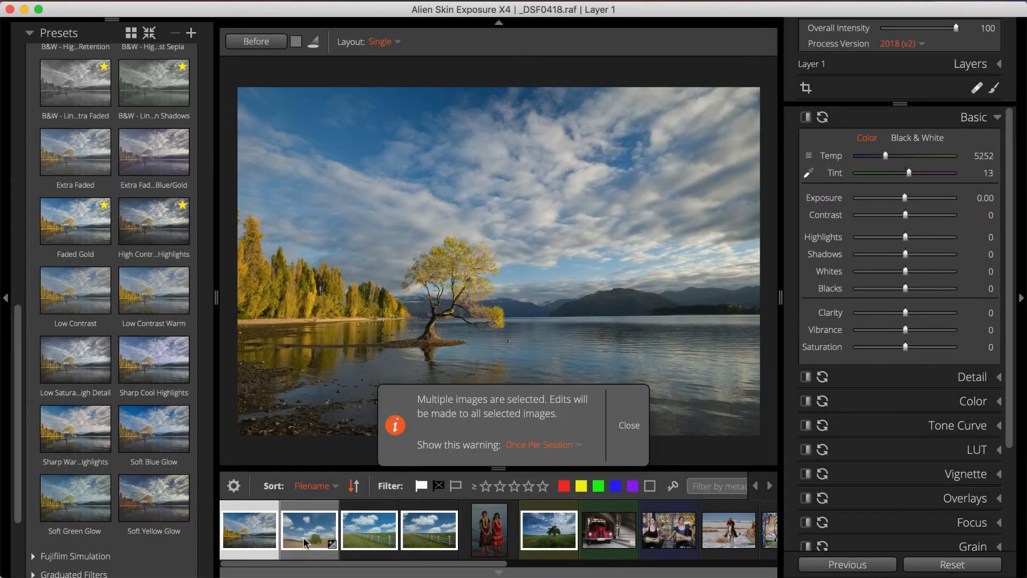
pyautogui.keyDown('shift'); pyautogui.click(434, 538); pyautogui.keyUp('shift')
pyautogui.rightClick(545, 515)
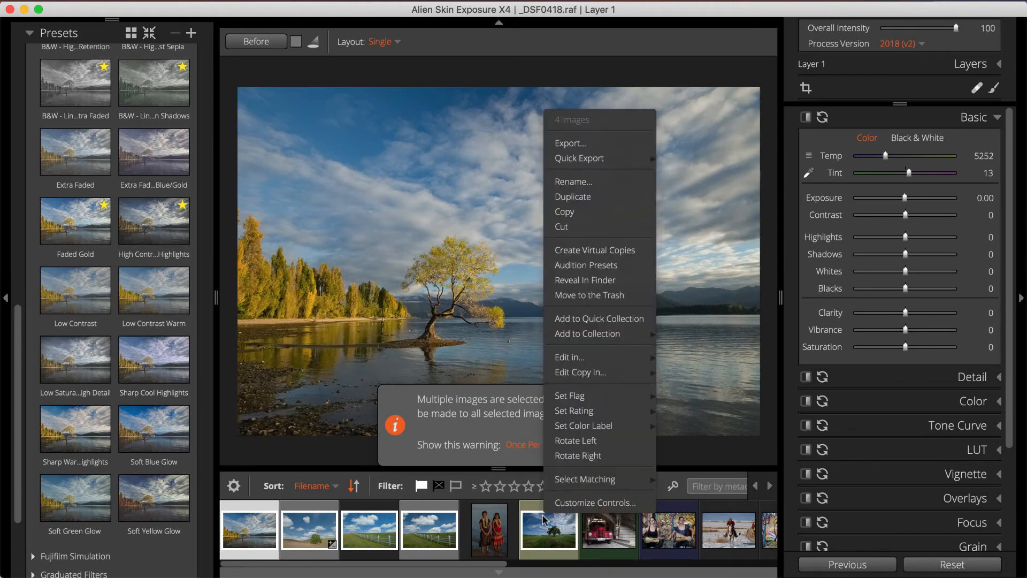
pyautogui.moveTo(644, 378)
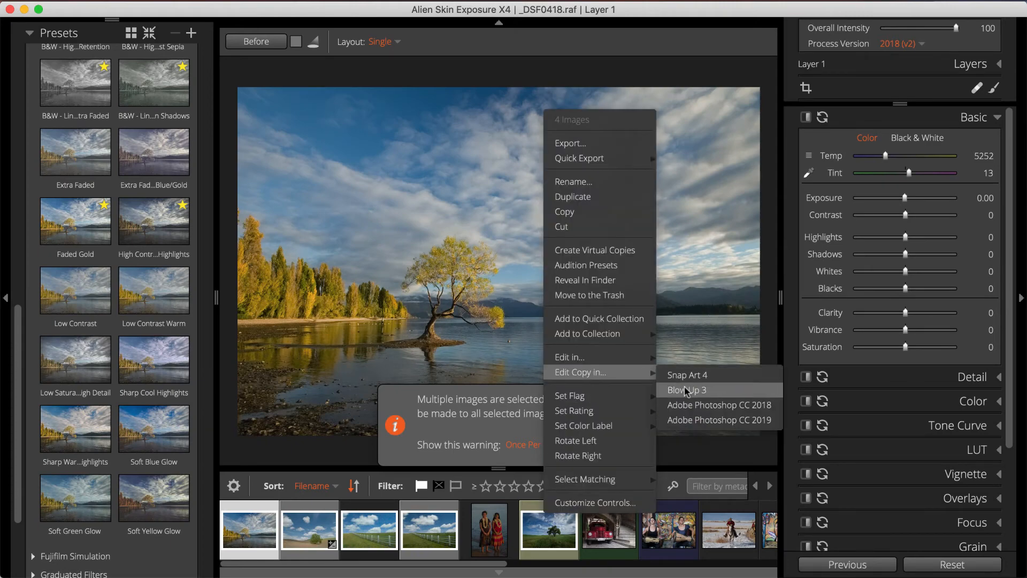
pyautogui.click(685, 388)
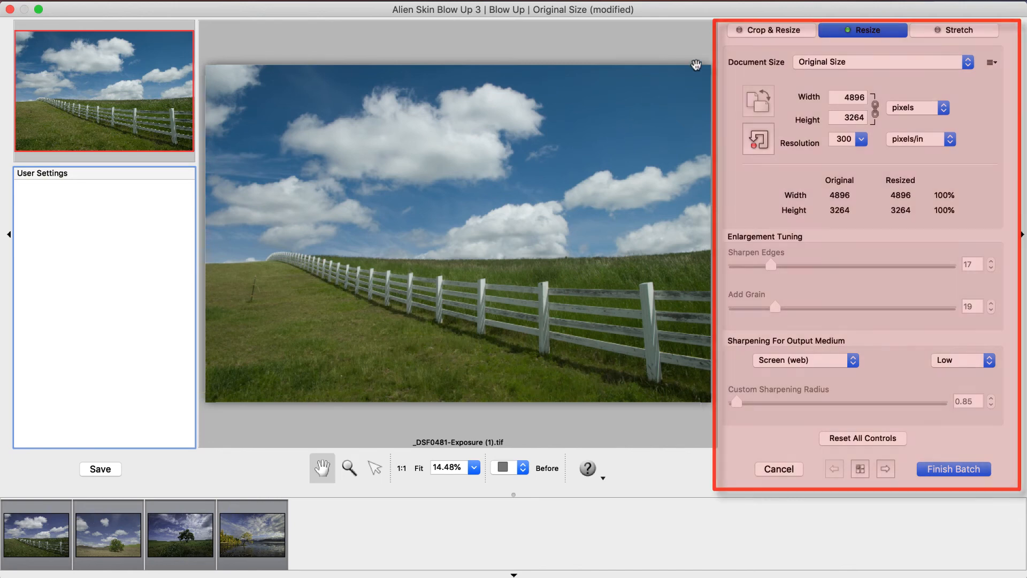
# Crop and resize the fence photo to the photographic size 8 x 10, shifting the crop area to the photo's left edge.
pyautogui.click(765, 33)
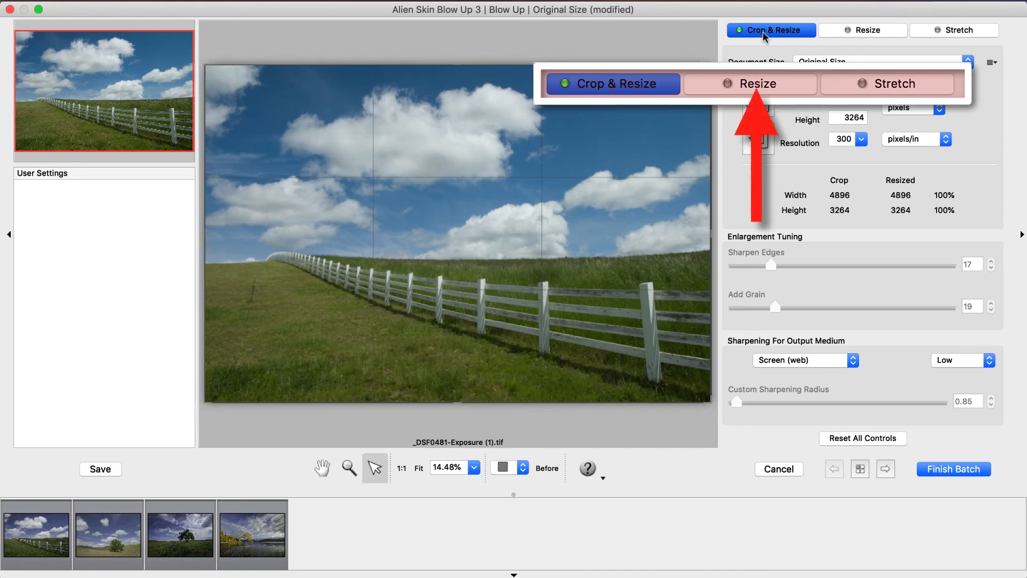
pyautogui.click(852, 61)
pyautogui.moveTo(848, 80)
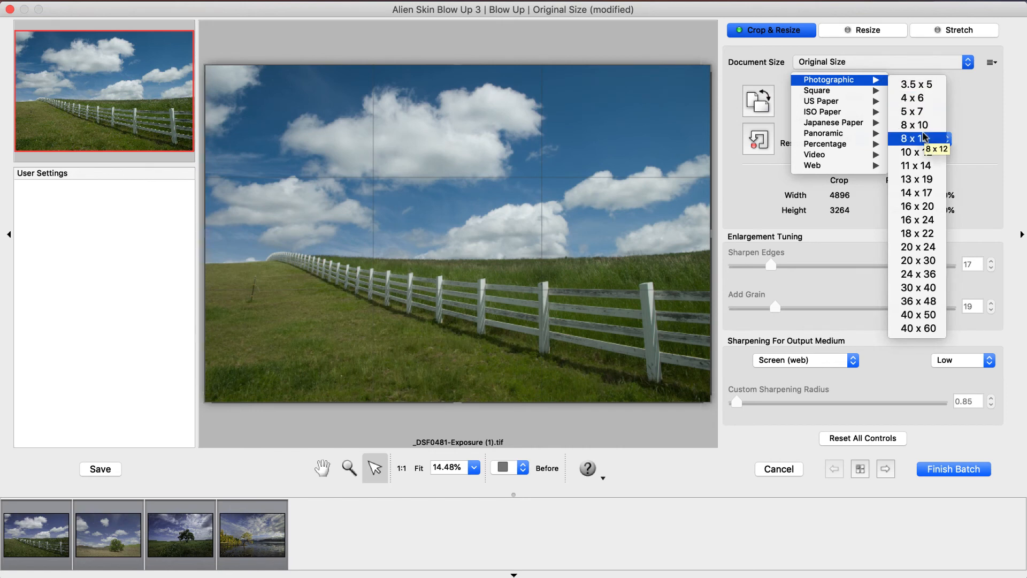
pyautogui.click(923, 124)
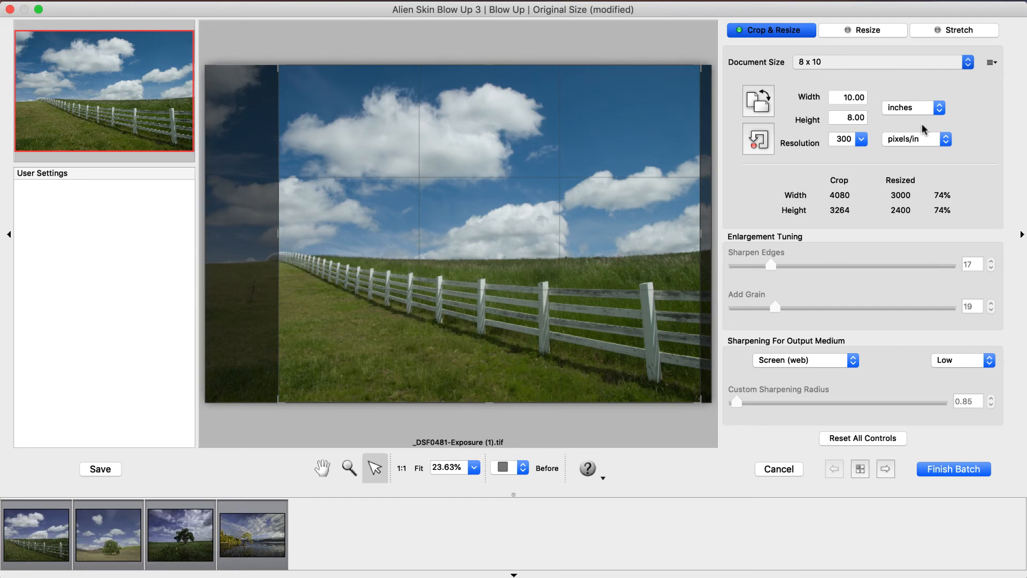
pyautogui.moveTo(653, 313); pyautogui.dragTo(579, 317)
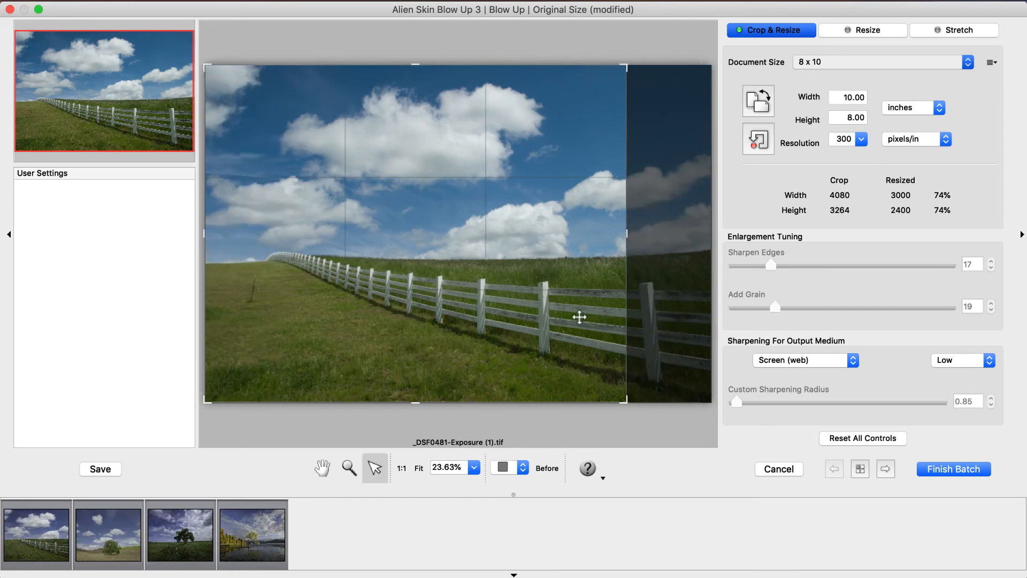
# Try the Resize and Stretch modes on the fence photo, and return to Crop & Resize.
pyautogui.click(849, 26)
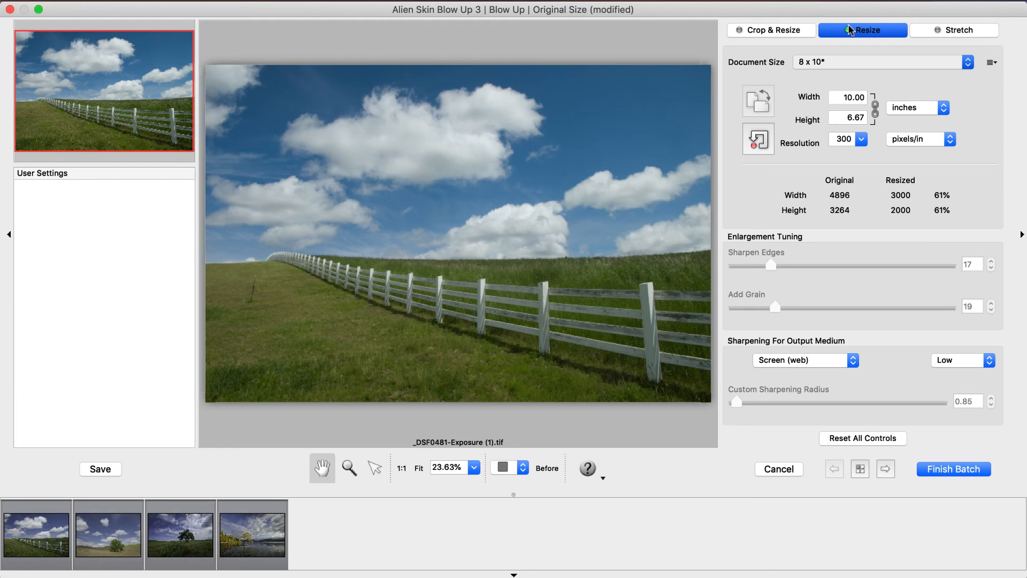
pyautogui.click(955, 29)
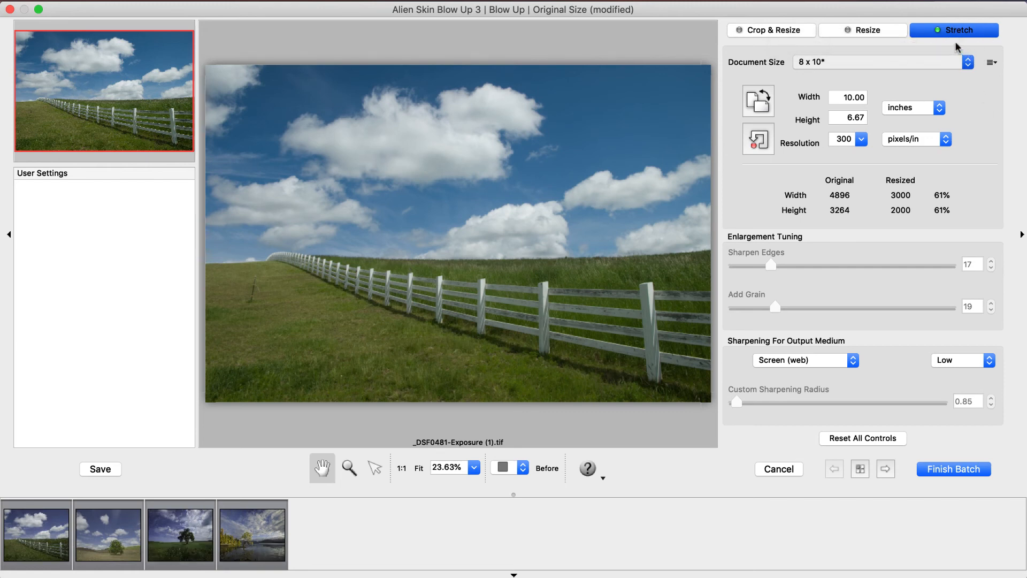
pyautogui.click(792, 32)
# Set the document size to the photographic format 16 x 20.
pyautogui.click(850, 64)
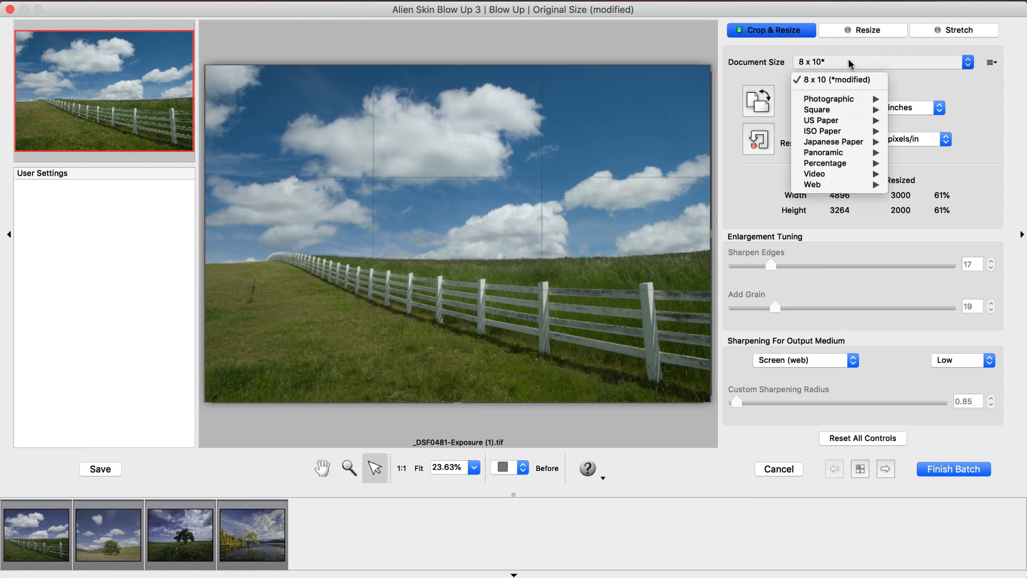
pyautogui.moveTo(872, 100)
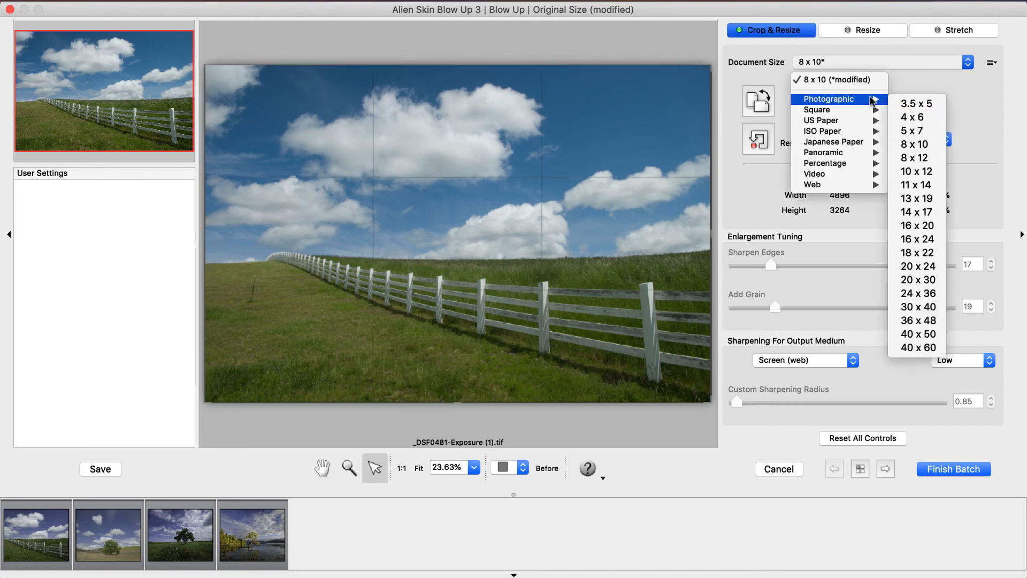
pyautogui.click(917, 225)
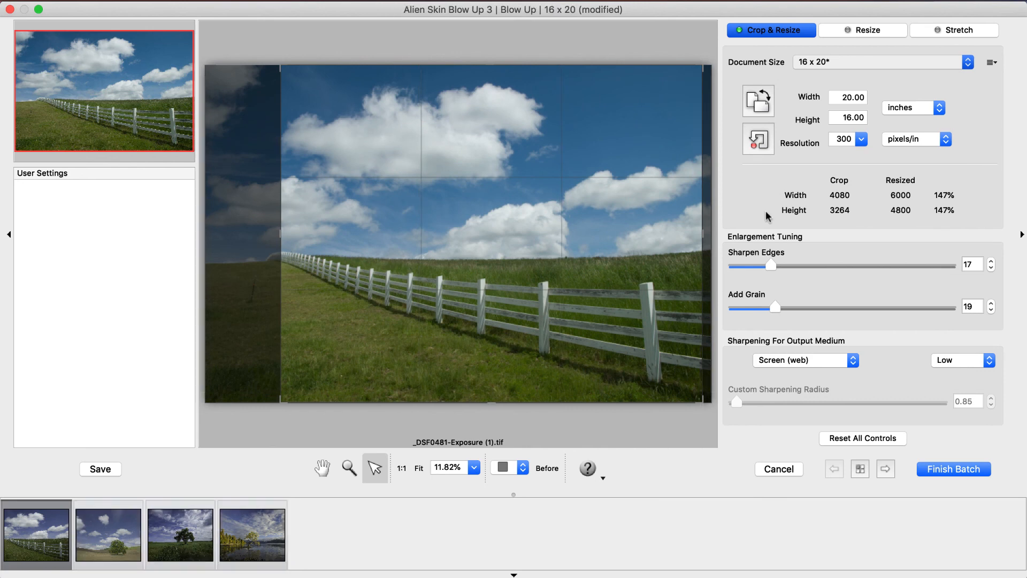
# Set the fence photo's added grain to 26 and edge sharpening to 15, keeping Screen (web) as the output medium.
pyautogui.moveTo(774, 307); pyautogui.dragTo(789, 308)
pyautogui.moveTo(771, 265); pyautogui.dragTo(767, 265)
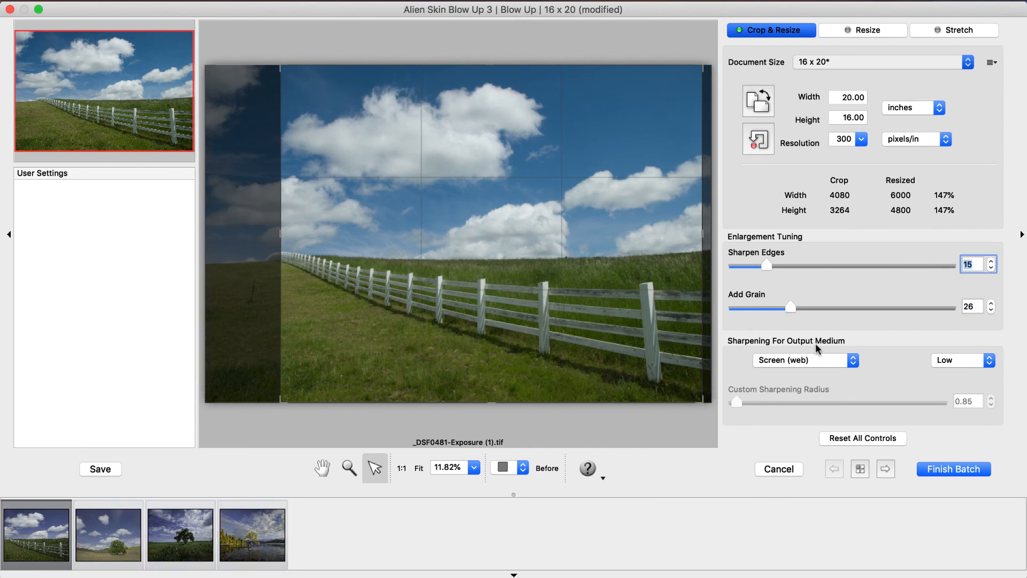
pyautogui.click(825, 359)
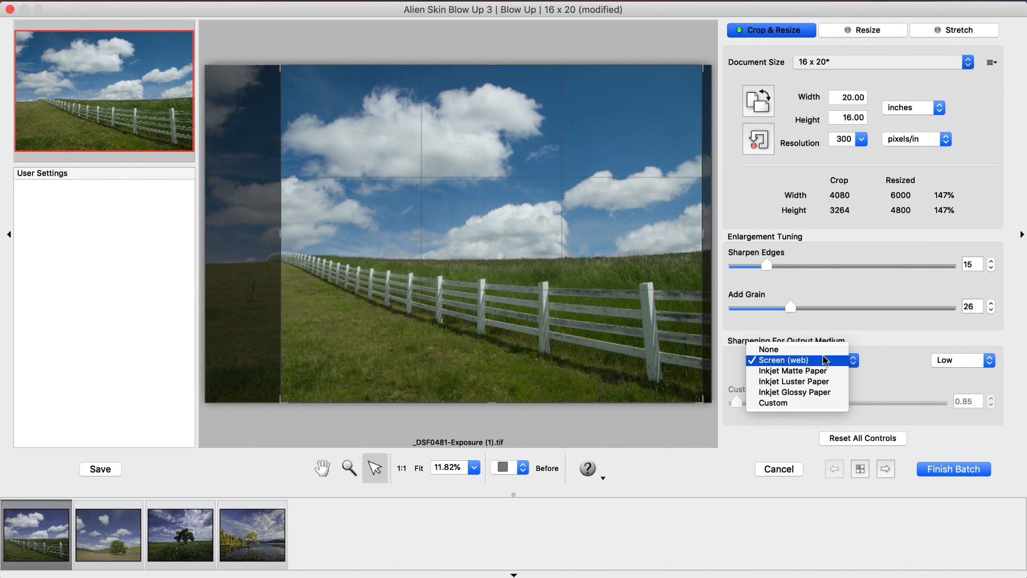
pyautogui.click(825, 359)
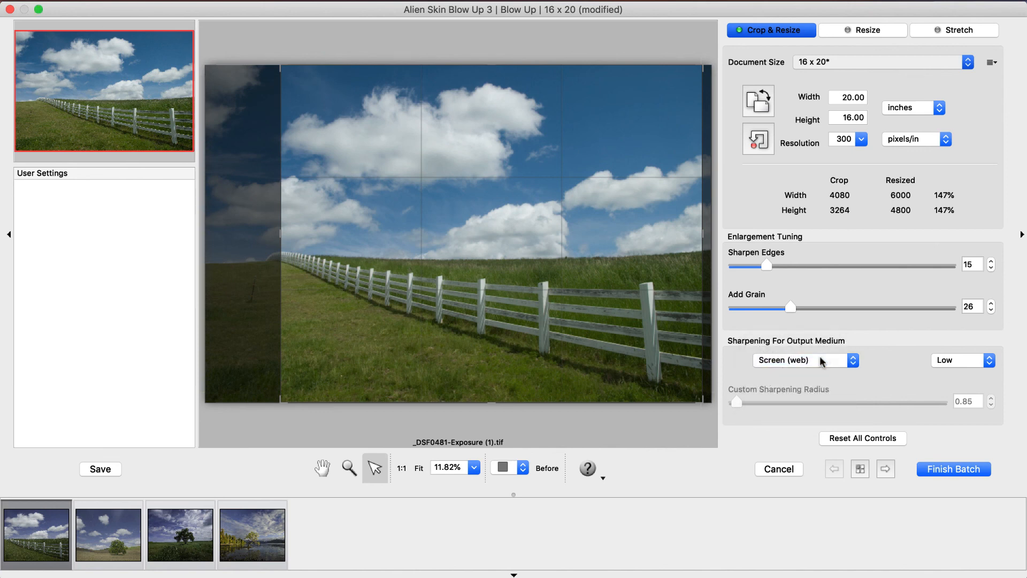
# Reposition the 16 x 20 crop on each batch photo: toward the left on _DSF0481 and _DSF0418, toward the right on _DSF0427 and _DSF0601.
pyautogui.moveTo(698, 393); pyautogui.dragTo(601, 376)
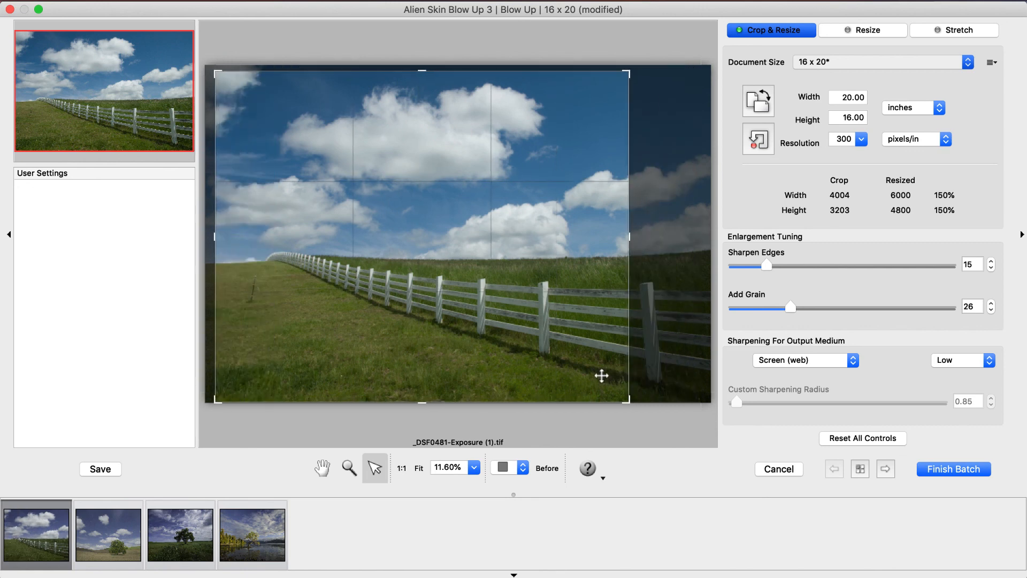
pyautogui.click(103, 526)
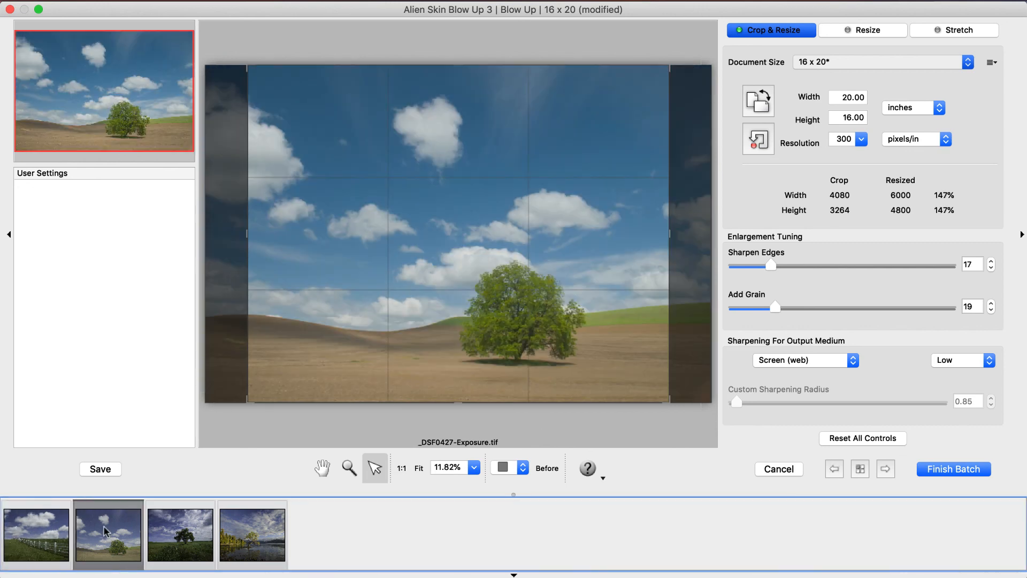
pyautogui.moveTo(312, 367); pyautogui.dragTo(353, 370)
pyautogui.click(171, 528)
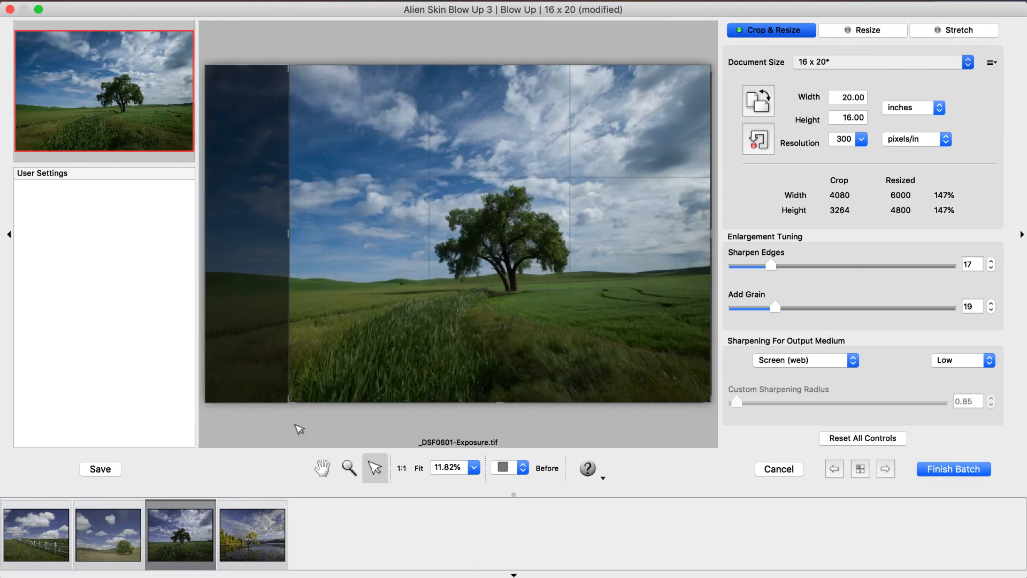
pyautogui.click(249, 528)
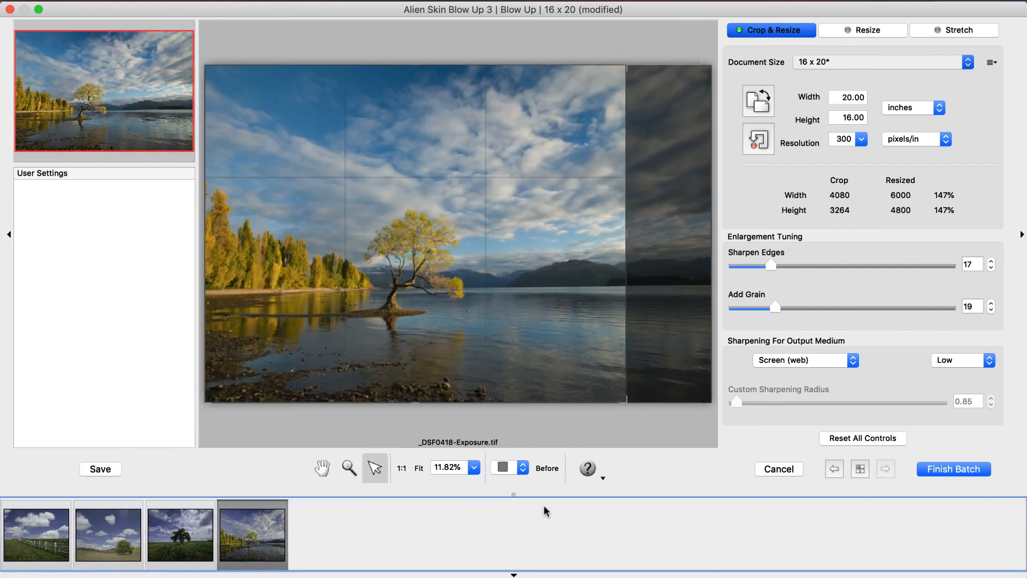